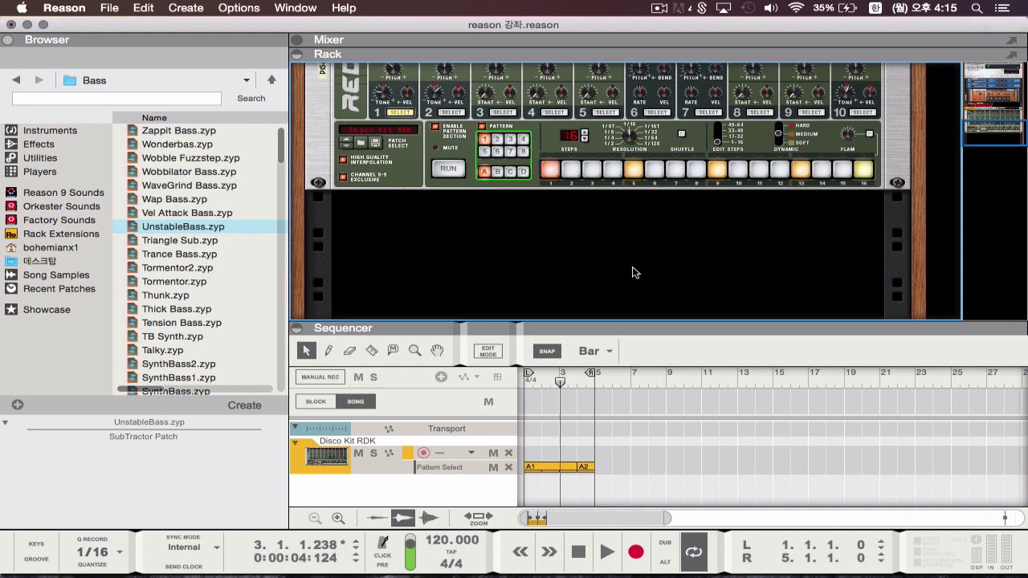
# Play the song to hear the Disco Kit RDK Redrum pattern and stop the playback
pyautogui.scroll(5, 632, 273)
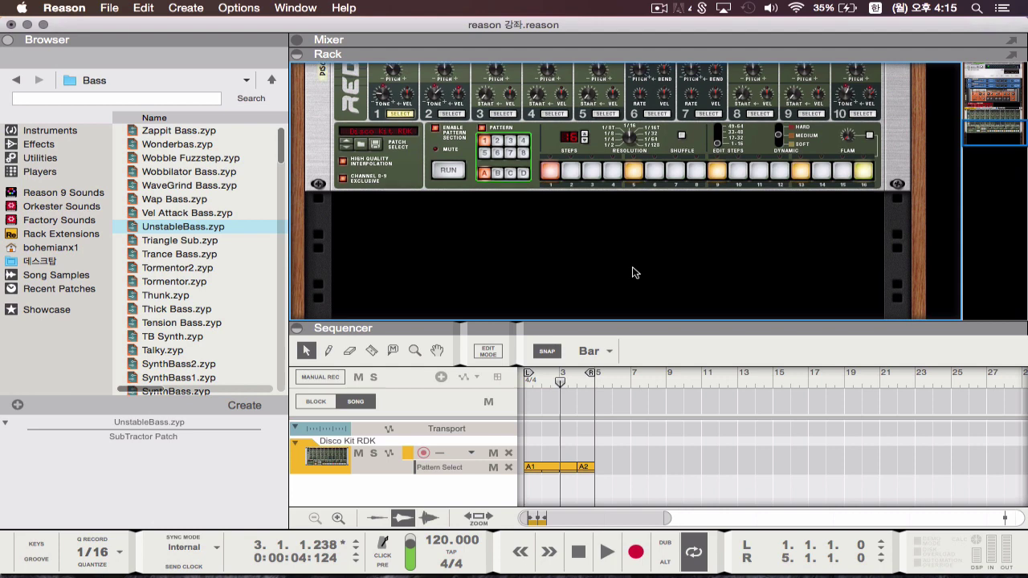
pyautogui.scroll(1, 632, 273)
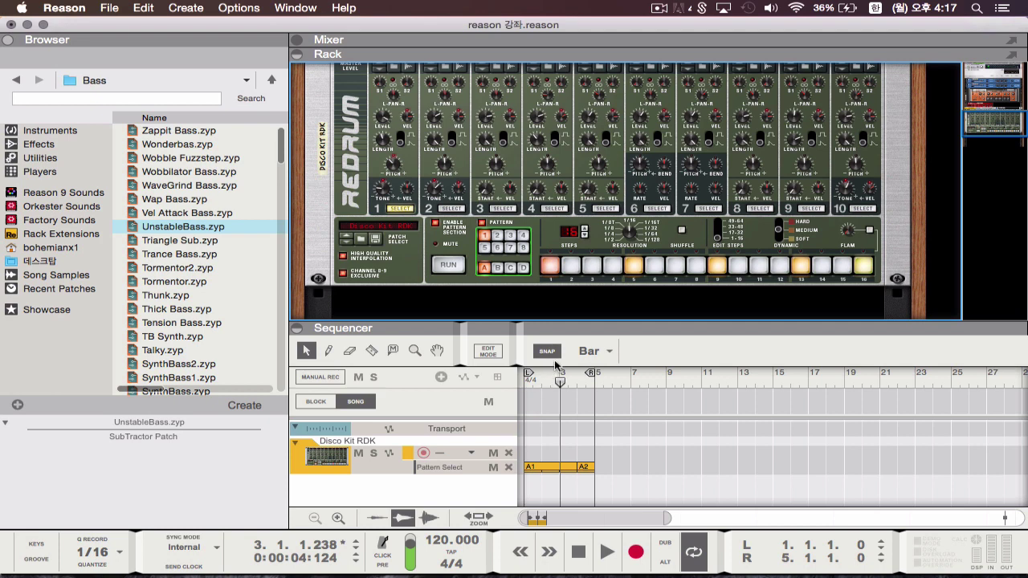
pyautogui.press('space')
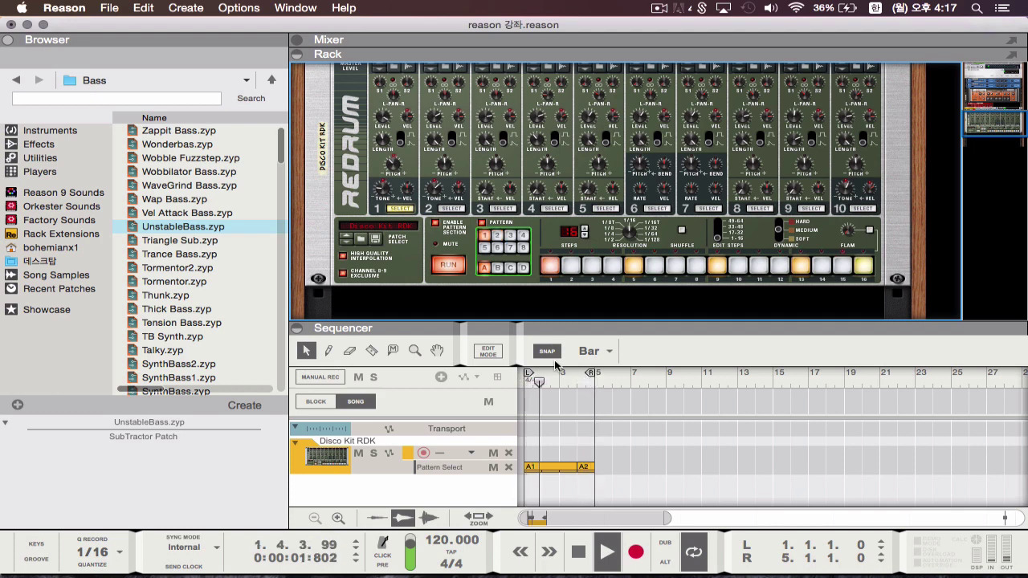
pyautogui.press('space')
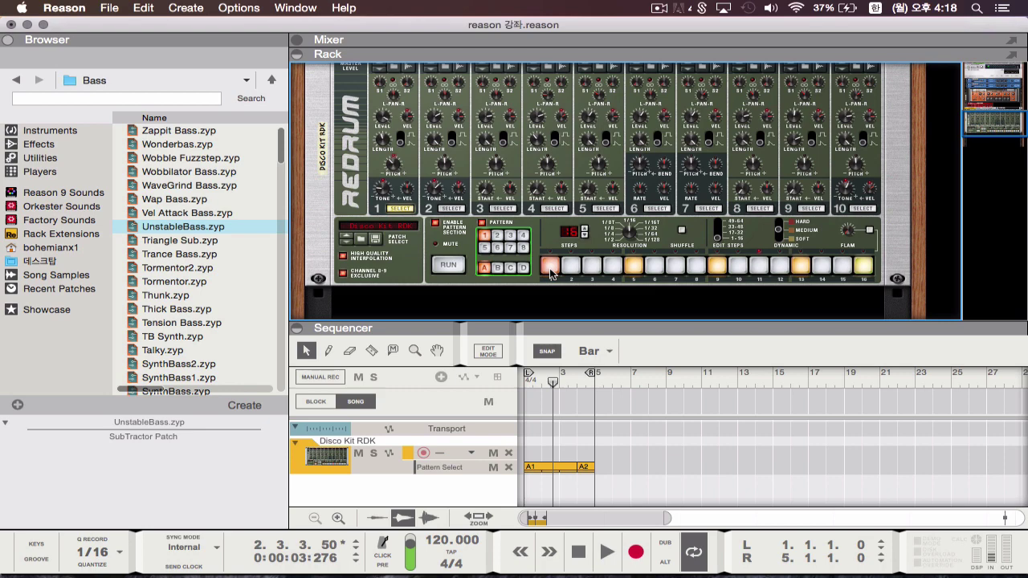
pyautogui.scroll(-3, 550, 275)
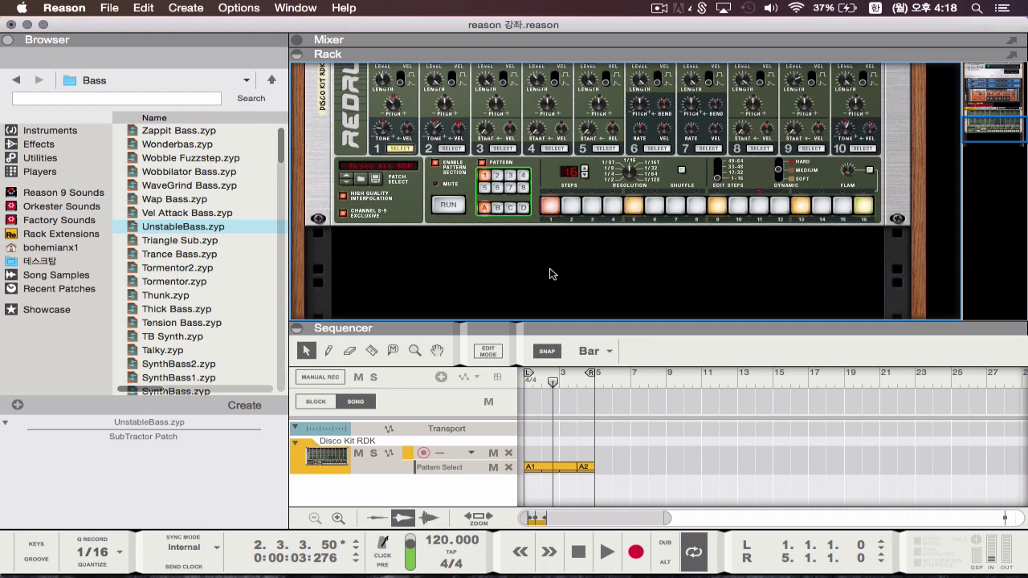
# Trace where the bass patches are stored, from the Bass folder up to the Reason Factory Sound Bank and back into Subtractor Patches
pyautogui.click(228, 229)
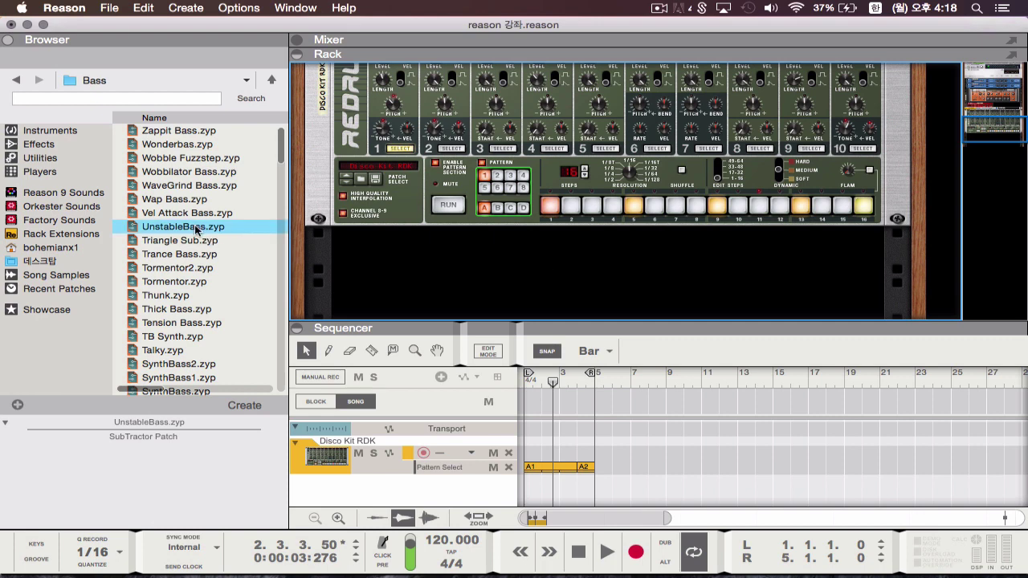
pyautogui.click(271, 79)
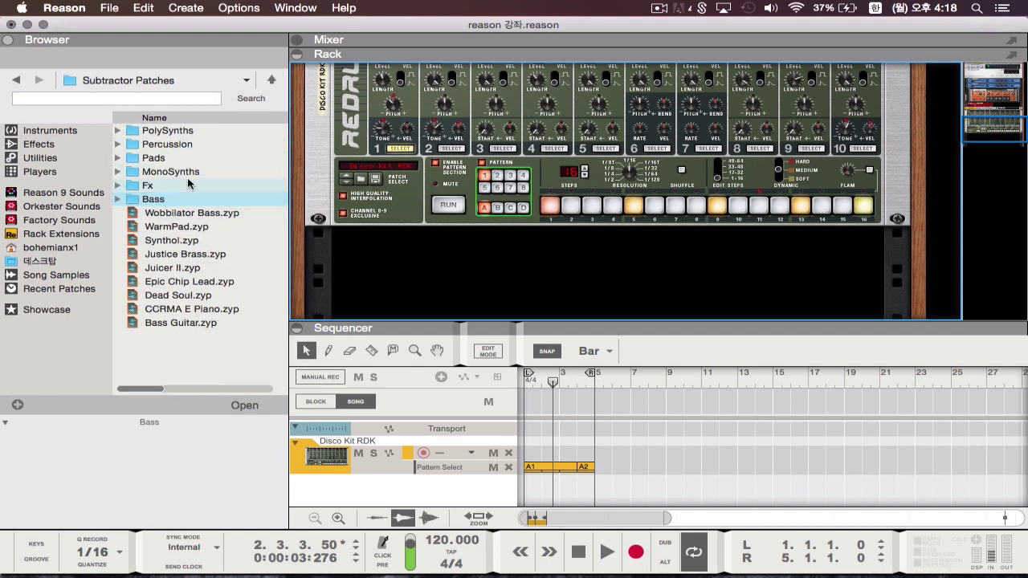
pyautogui.click(273, 80)
pyautogui.click(274, 80)
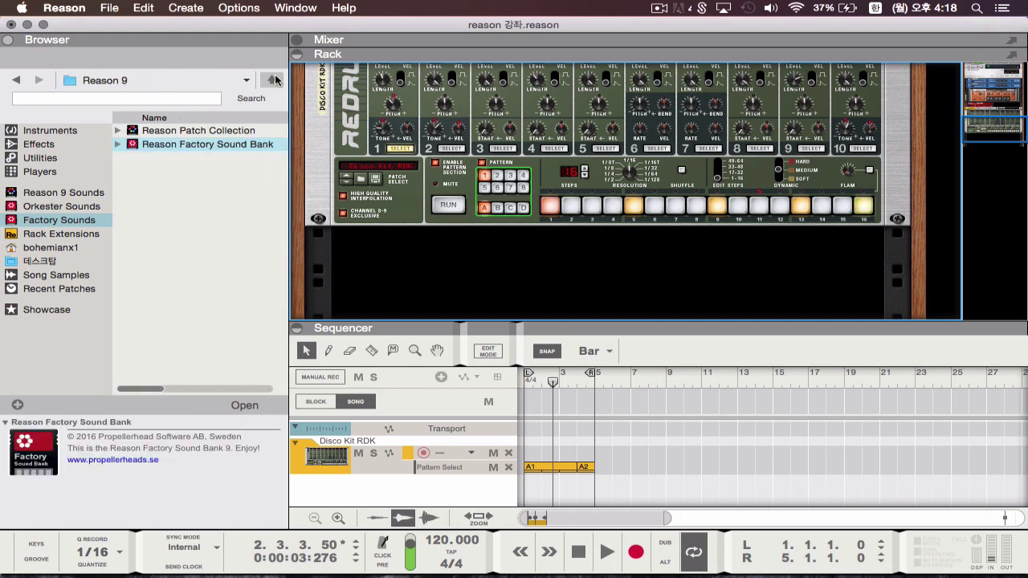
pyautogui.doubleClick(223, 143)
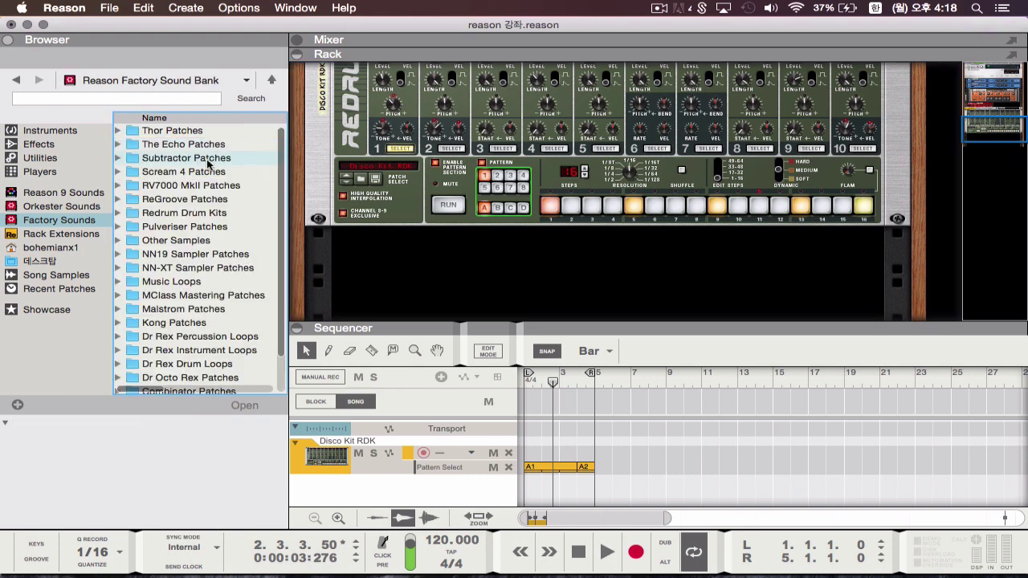
pyautogui.doubleClick(207, 159)
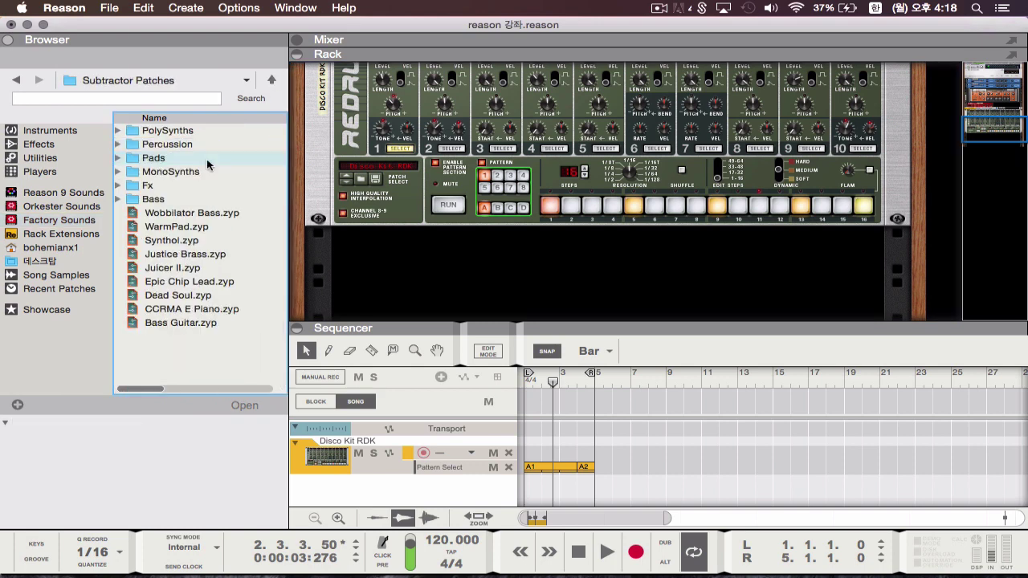
# Create a SubTractor Analog Synthesizer from the instruments list
pyautogui.click(70, 131)
pyautogui.scroll(-2, 265, 277)
pyautogui.click(213, 288)
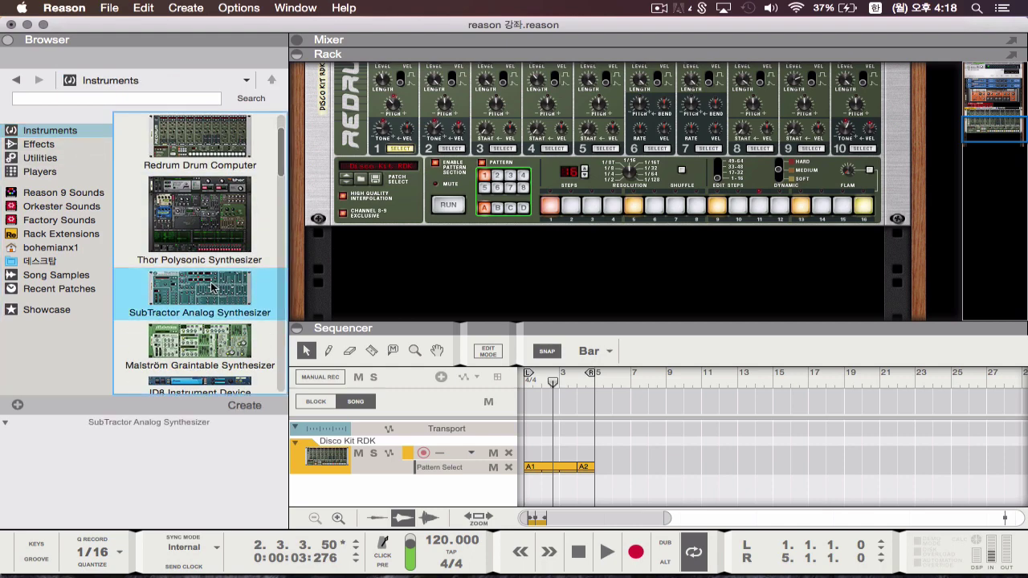
pyautogui.doubleClick(213, 288)
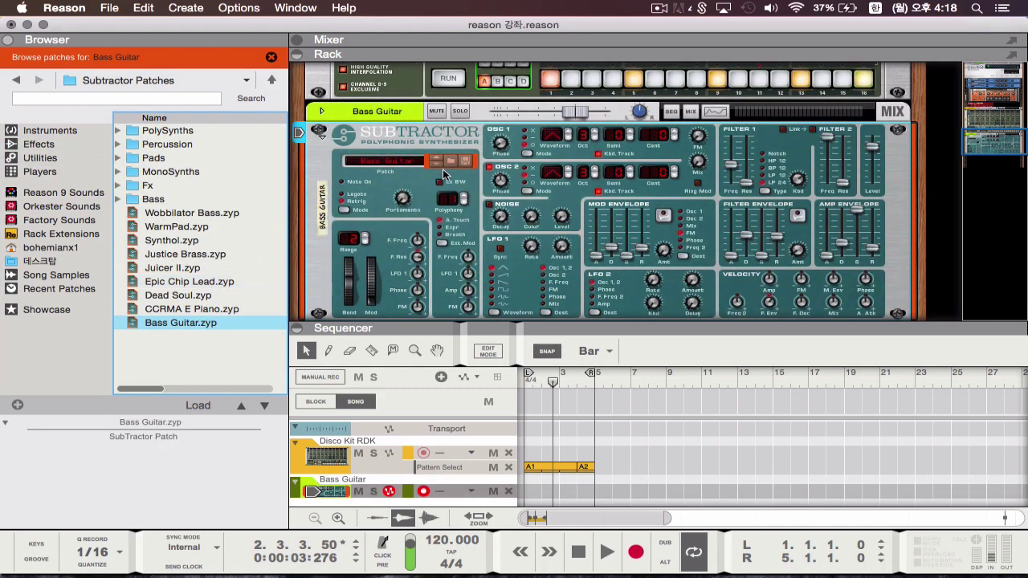
# Look through the SubTractor Bass patch folder and load the UnstableBass.zyp patch into the new synthesizer
pyautogui.click(171, 200)
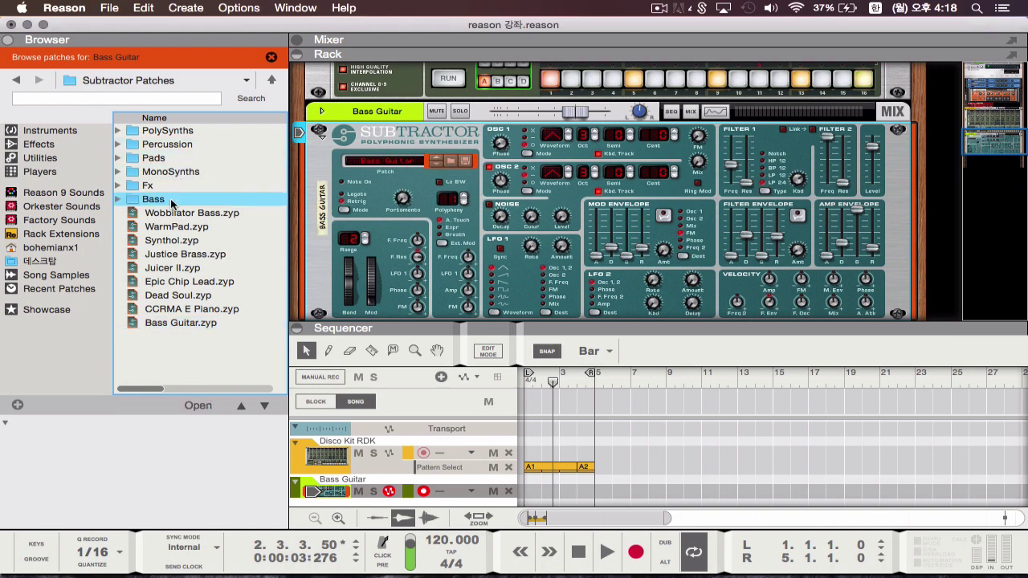
pyautogui.doubleClick(171, 201)
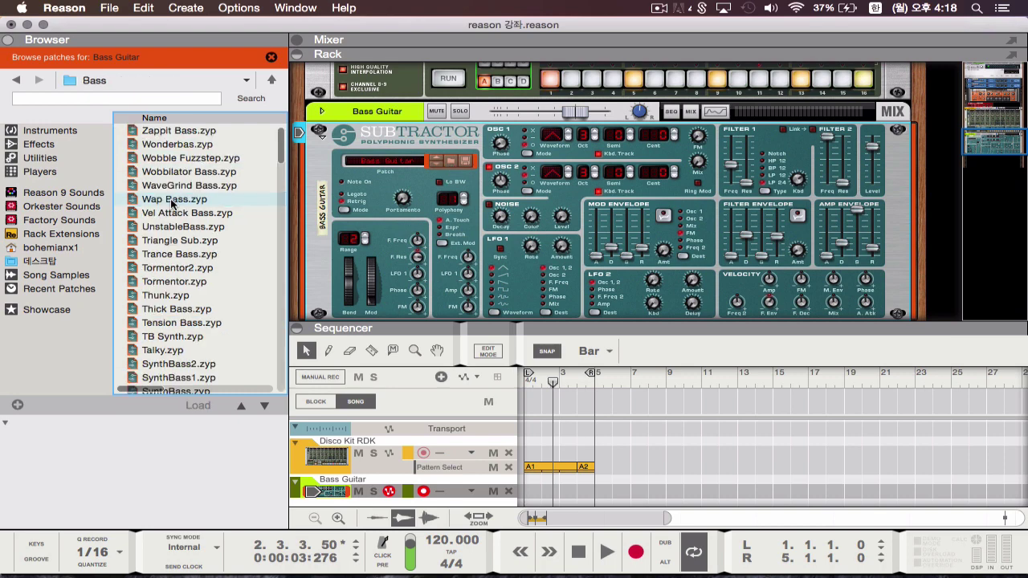
pyautogui.scroll(-1, 198, 210)
pyautogui.scroll(1, 201, 207)
pyautogui.scroll(-10, 201, 207)
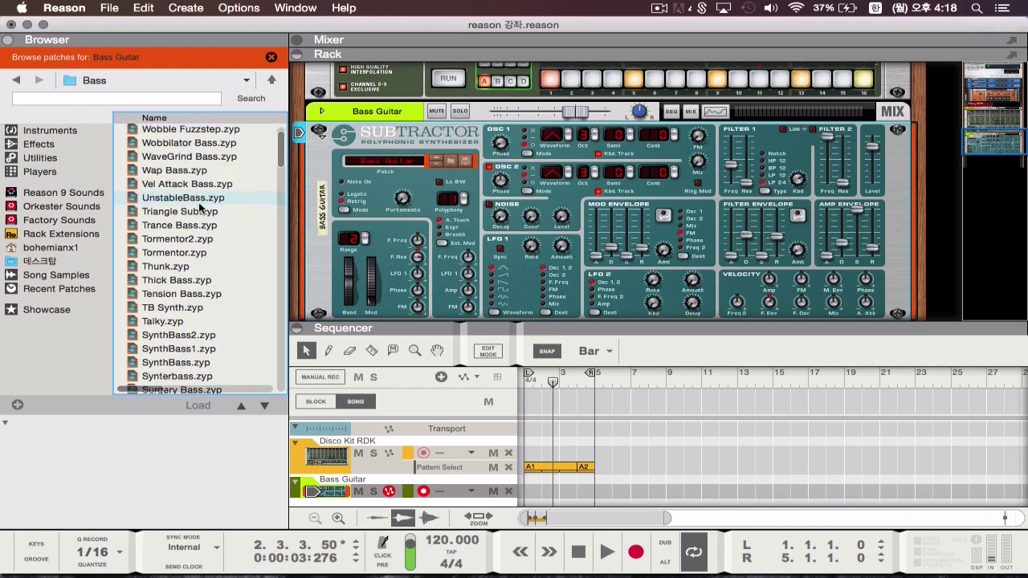
pyautogui.scroll(-10, 200, 207)
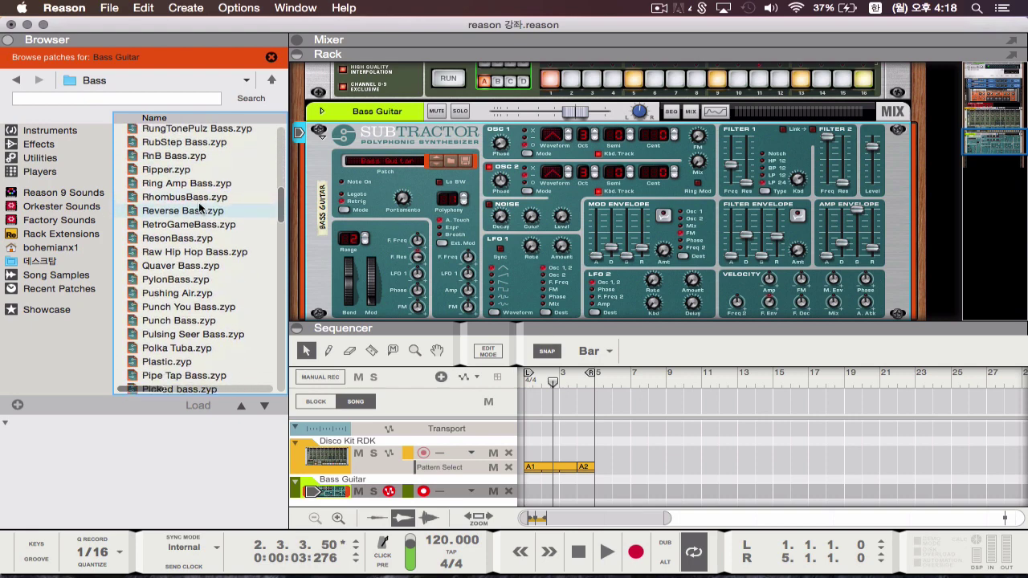
pyautogui.scroll(-15, 201, 208)
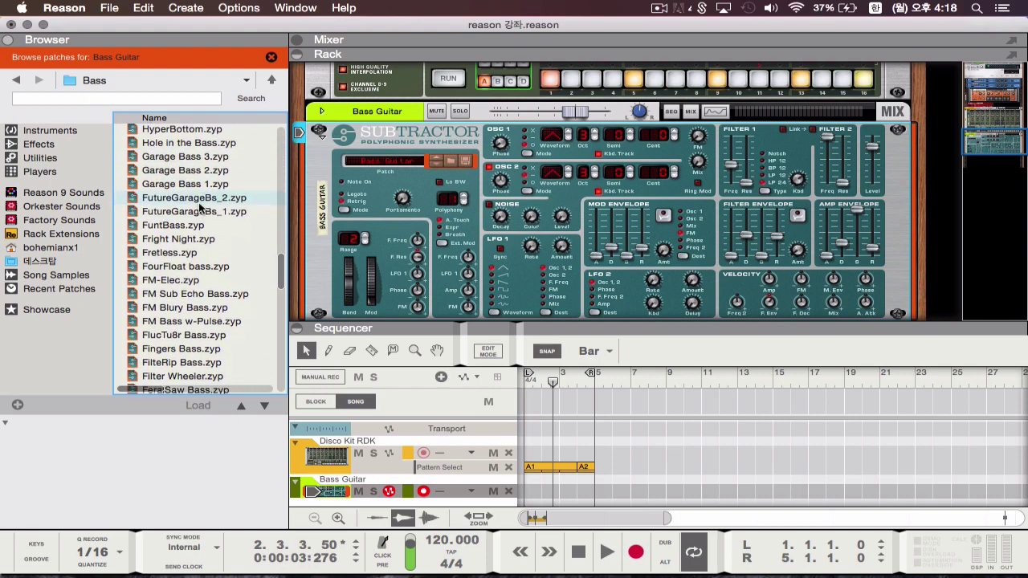
pyautogui.scroll(-3, 201, 207)
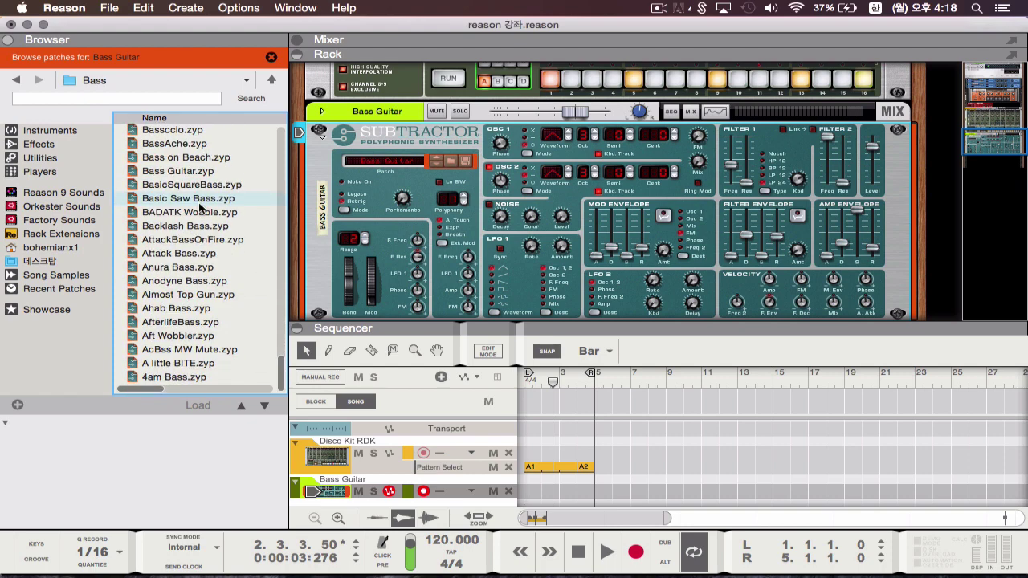
pyautogui.scroll(20, 201, 207)
pyautogui.scroll(-5, 201, 207)
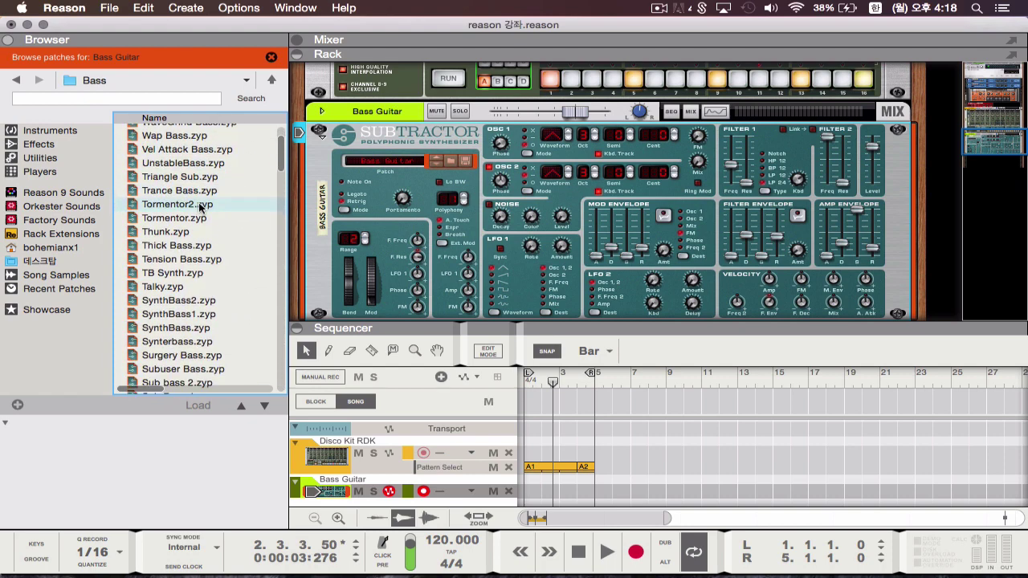
pyautogui.scroll(-10, 200, 207)
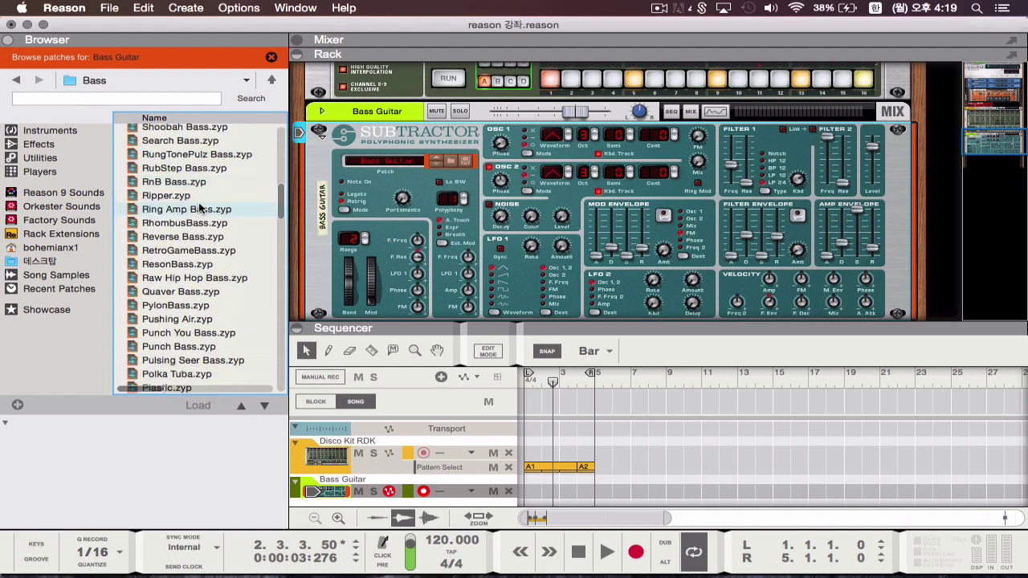
pyautogui.scroll(5, 201, 207)
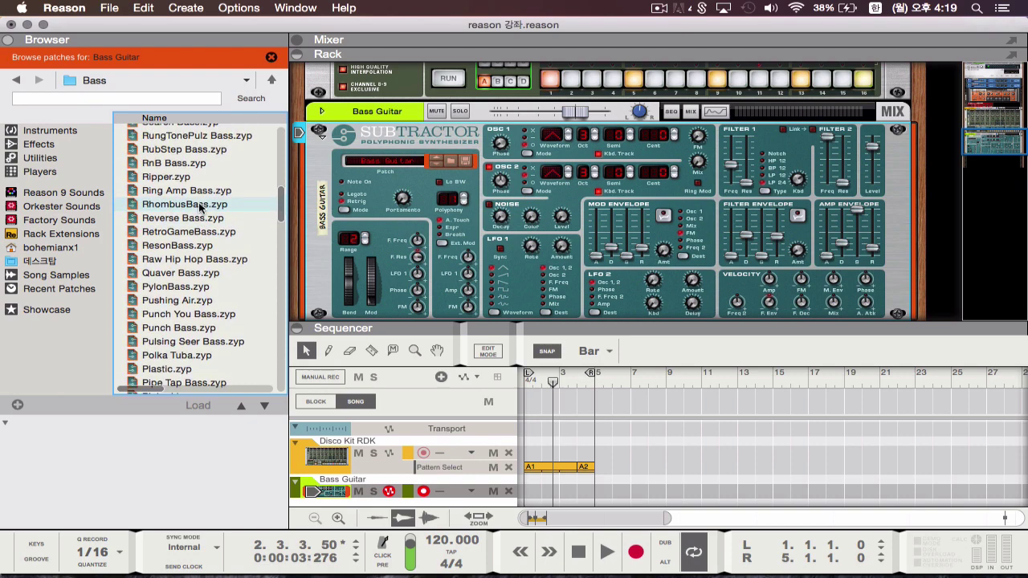
pyautogui.scroll(-7, 200, 208)
pyautogui.scroll(-15, 200, 207)
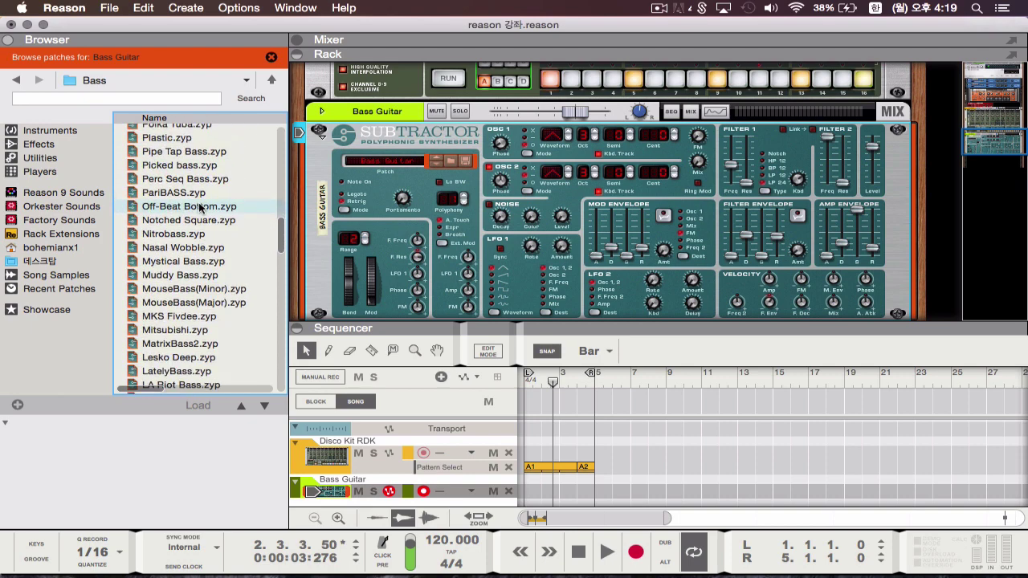
pyautogui.scroll(-5, 201, 205)
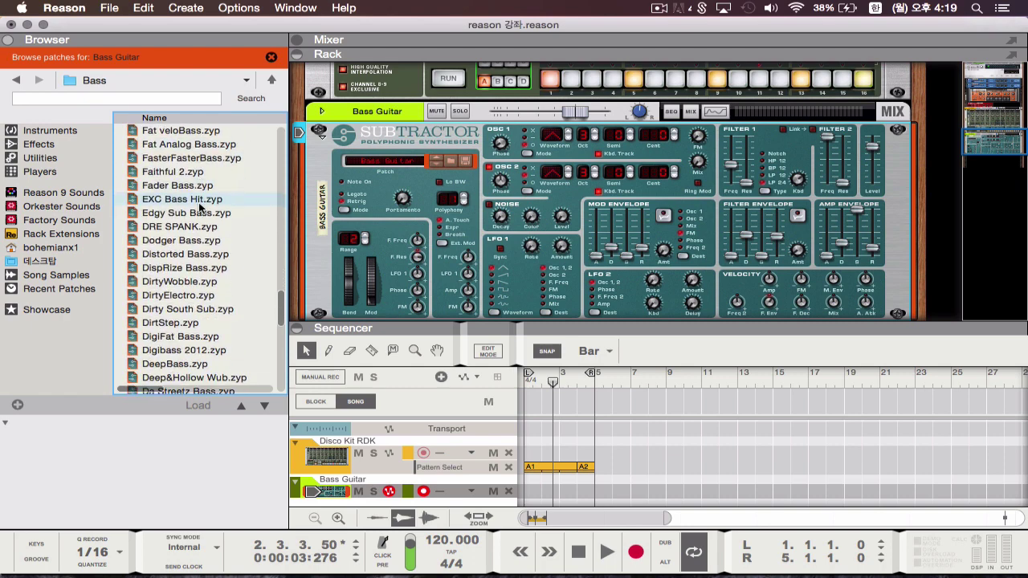
pyautogui.scroll(20, 195, 200)
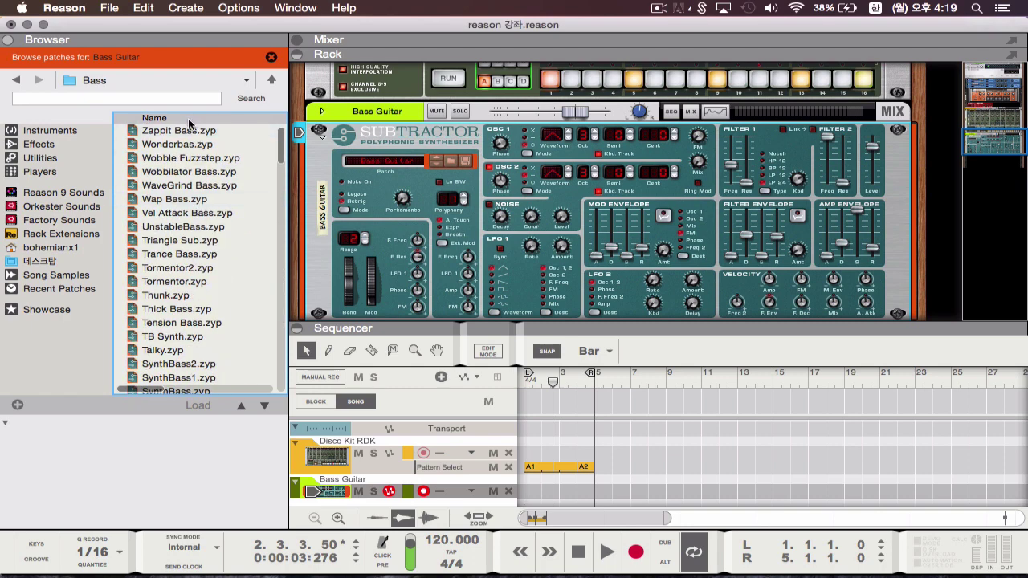
pyautogui.click(187, 228)
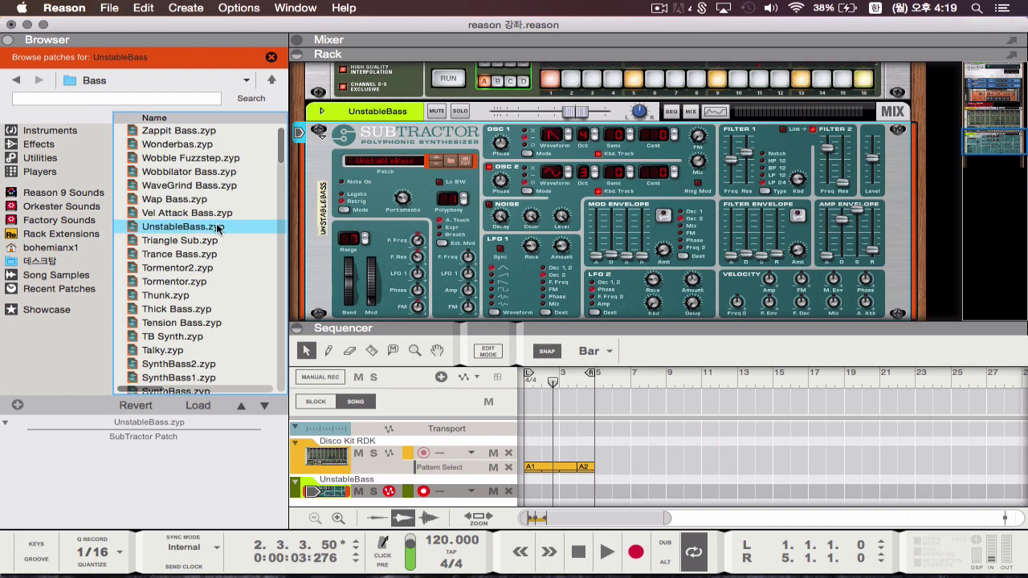
# Open the On-screen Piano Keys and play several notes to audition the UnstableBass patch
pyautogui.scroll(-3, 464, 190)
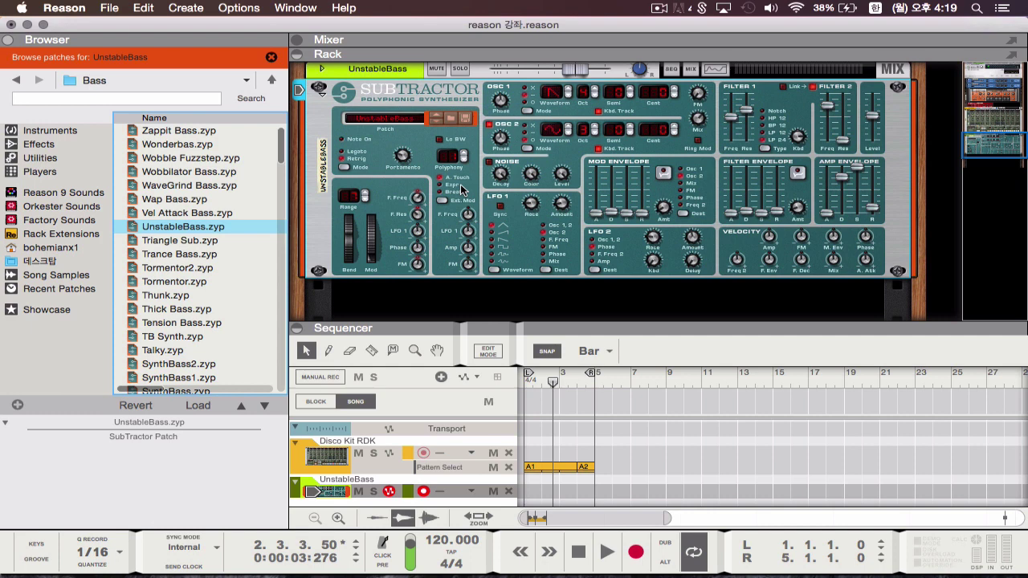
pyautogui.press('F4')
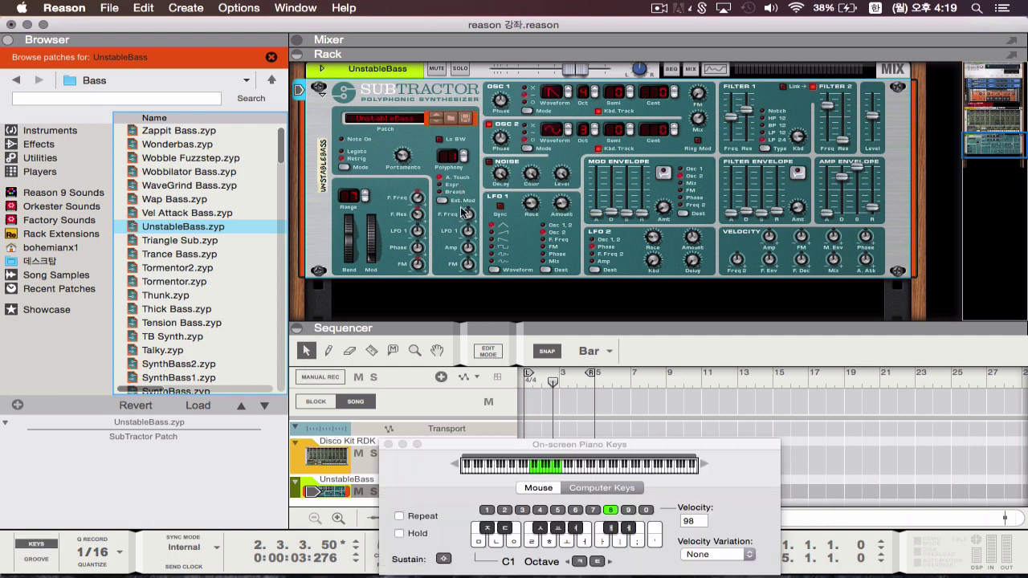
pyautogui.press('a')
pyautogui.press('a')
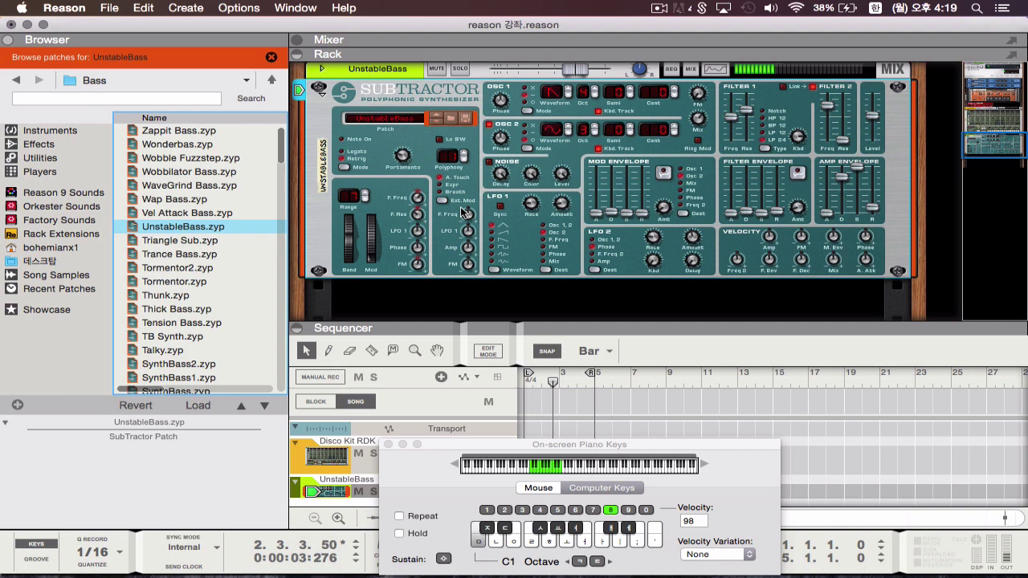
pyautogui.press('f')
pyautogui.press('f')
pyautogui.press('d')
pyautogui.press('d')
pyautogui.press('g')
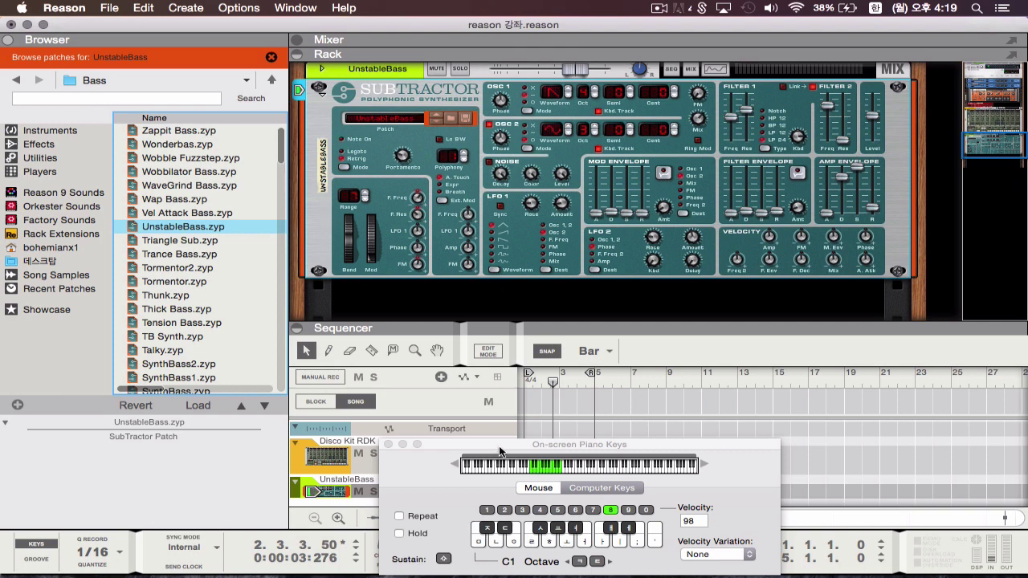
# Move the On-screen Piano Keys window up clear of the track lanes and play its lowest C1 key repeatedly
pyautogui.moveTo(497, 445); pyautogui.dragTo(475, 292)
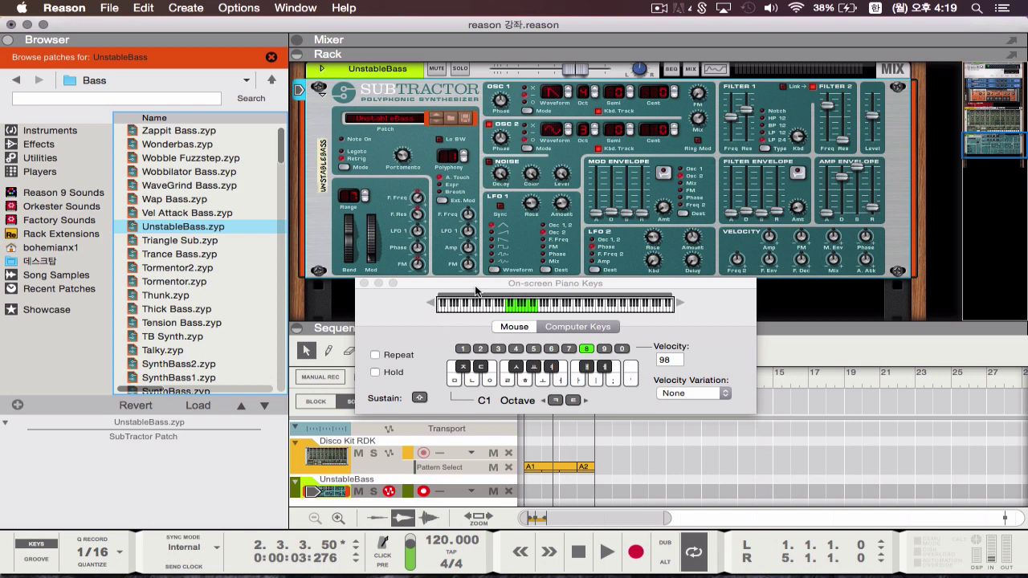
pyautogui.click(454, 381)
pyautogui.click(454, 383)
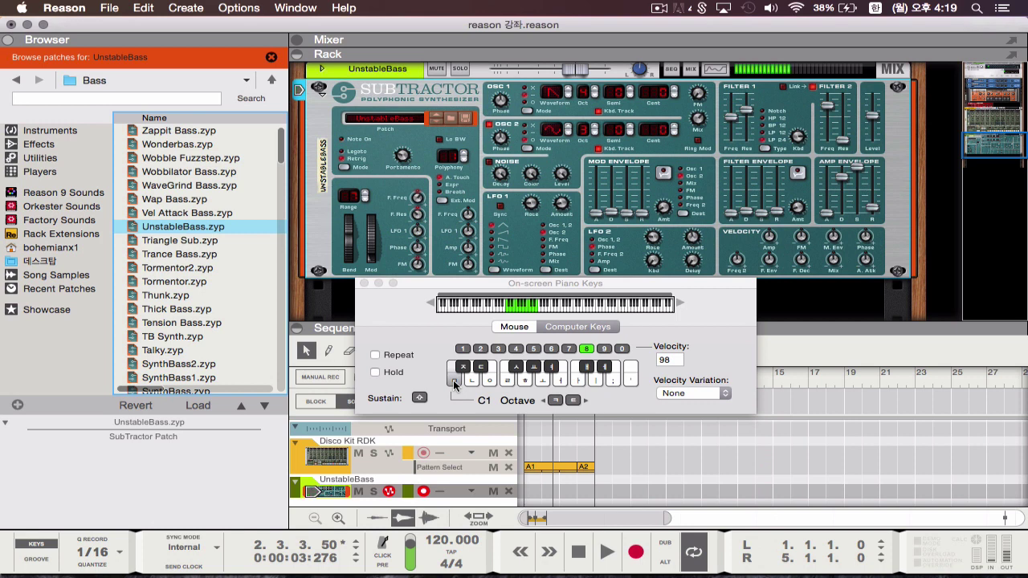
pyautogui.click(454, 383)
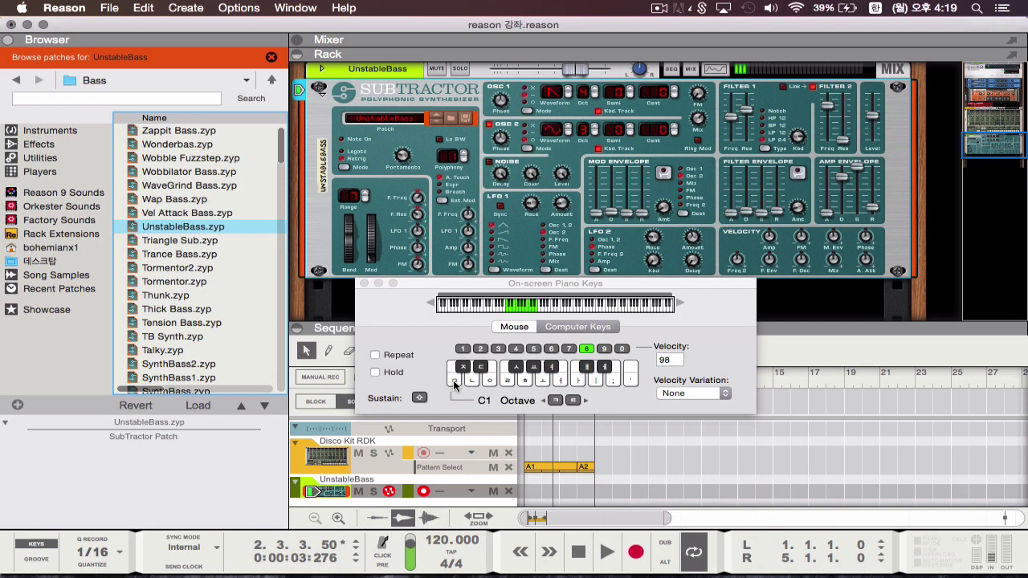
# Play the G key once and the A key above C1 repeatedly from the computer keyboard
pyautogui.press('g')
pyautogui.press('h')
pyautogui.press('h')
pyautogui.press('h')
pyautogui.press('h')
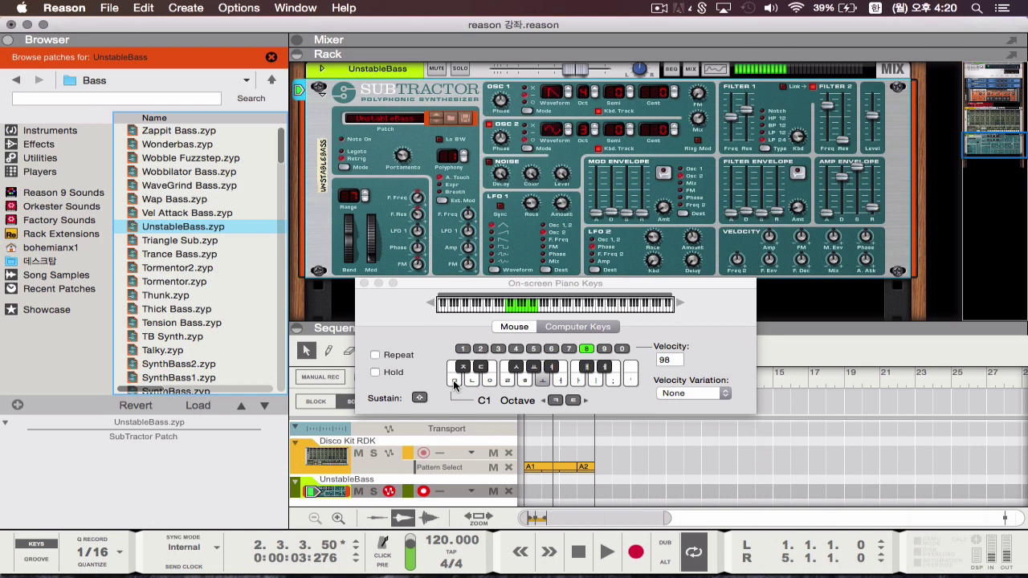
pyautogui.press('h')
pyautogui.press('h')
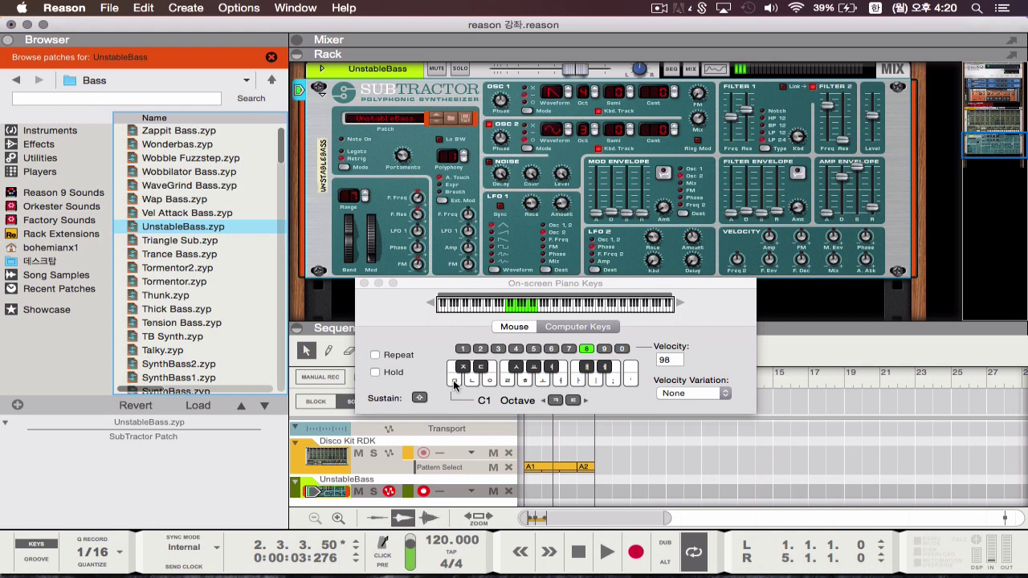
# Alternate between the A key and the C1 key to compare computer-keyboard and mouse playing
pyautogui.press('h')
pyautogui.click(454, 382)
pyautogui.press('h')
pyautogui.click(454, 382)
pyautogui.press('h')
pyautogui.click(454, 382)
pyautogui.click(453, 382)
pyautogui.click(454, 383)
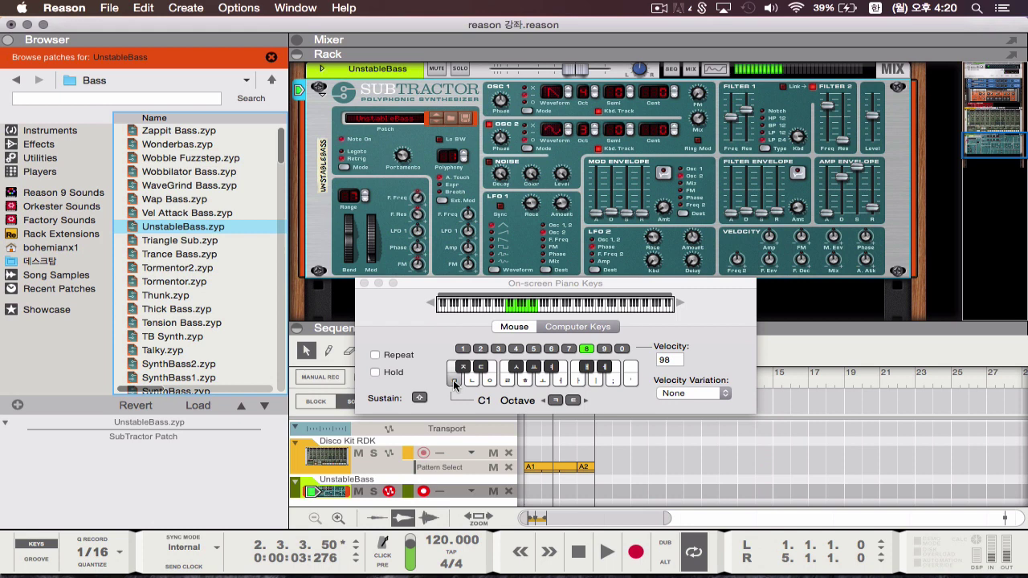
# Rehearse a bass riff of repeated C1, E1 and F1 notes on the UnstableBass patch
pyautogui.click(454, 382)
pyautogui.press('d')
pyautogui.press('d')
pyautogui.press('d')
pyautogui.press('f')
pyautogui.press('f')
pyautogui.press('f')
pyautogui.press('d')
pyautogui.press('d')
pyautogui.press('d')
pyautogui.press('a')
pyautogui.press('a')
pyautogui.press('d')
pyautogui.press('f')
pyautogui.press('f')
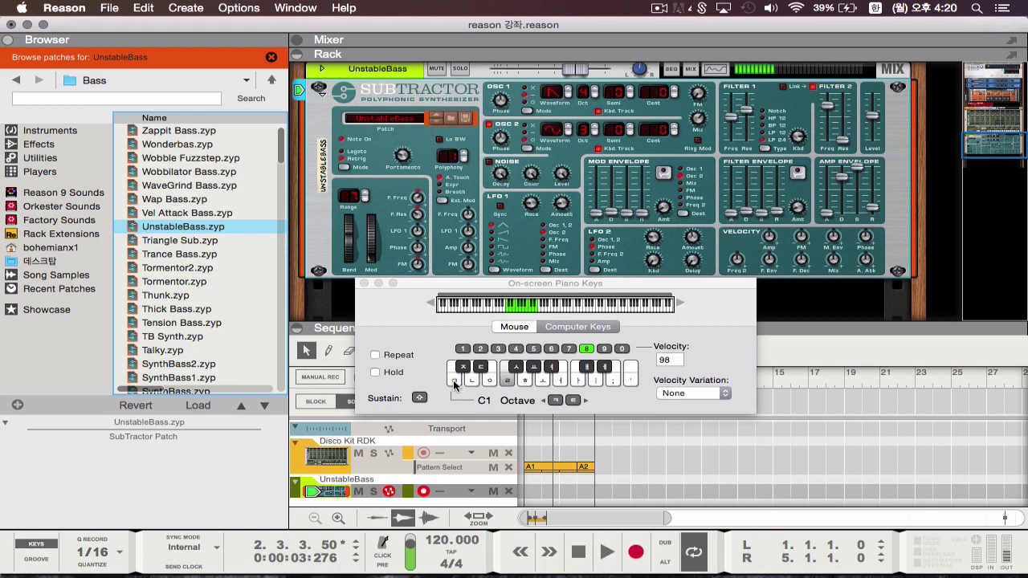
pyautogui.press('d')
pyautogui.press('d')
pyautogui.press('a')
pyautogui.press('a')
pyautogui.press('a')
pyautogui.press('d')
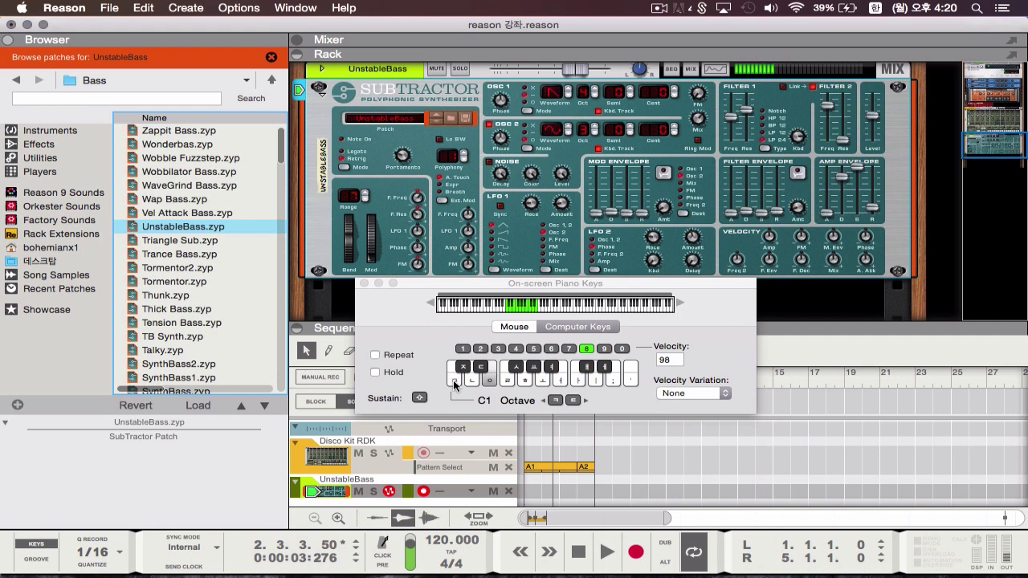
pyautogui.press('d')
pyautogui.press('f')
pyautogui.press('d')
pyautogui.press('a')
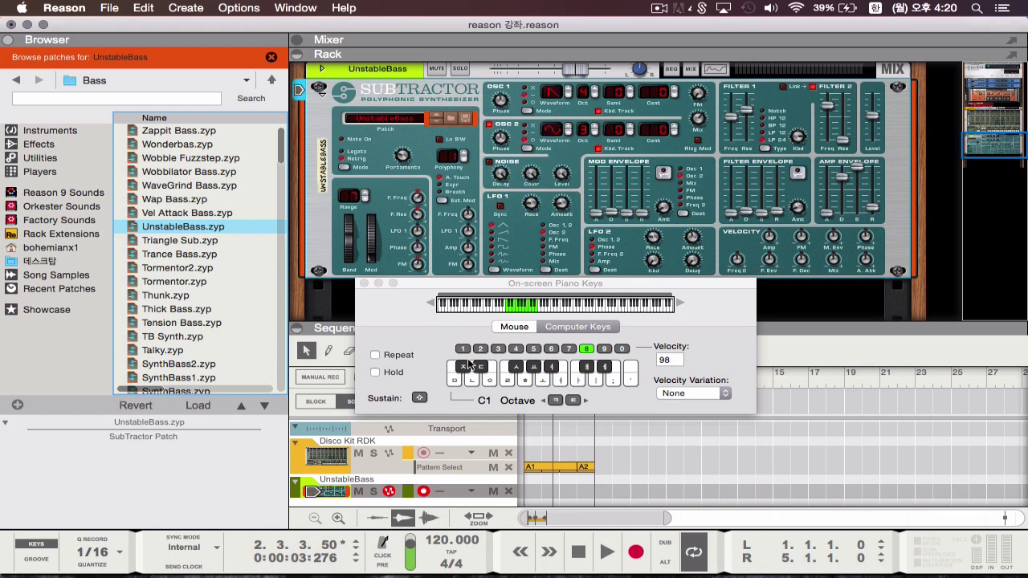
pyautogui.press('a')
pyautogui.press('a')
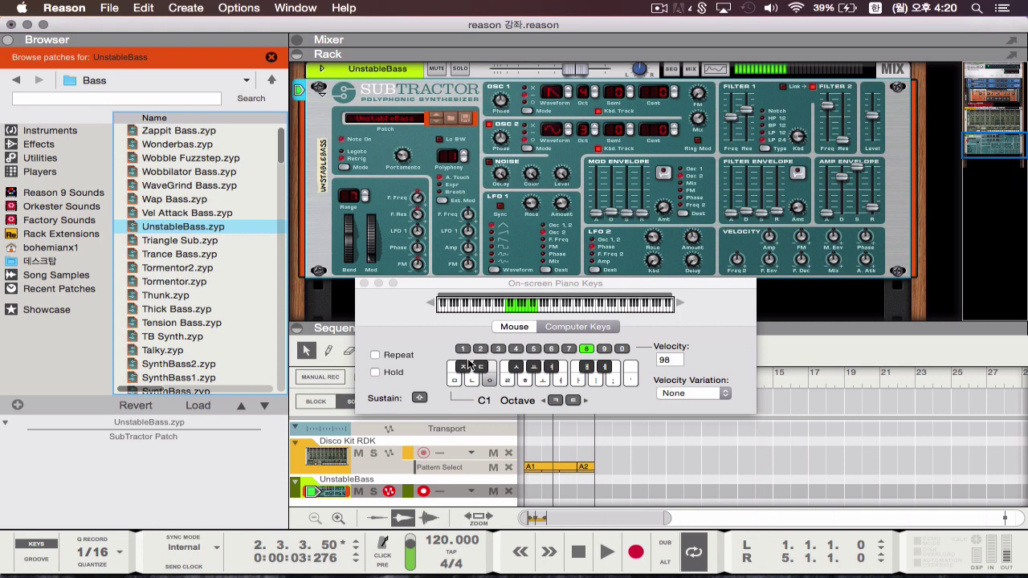
pyautogui.press('f')
pyautogui.press('f')
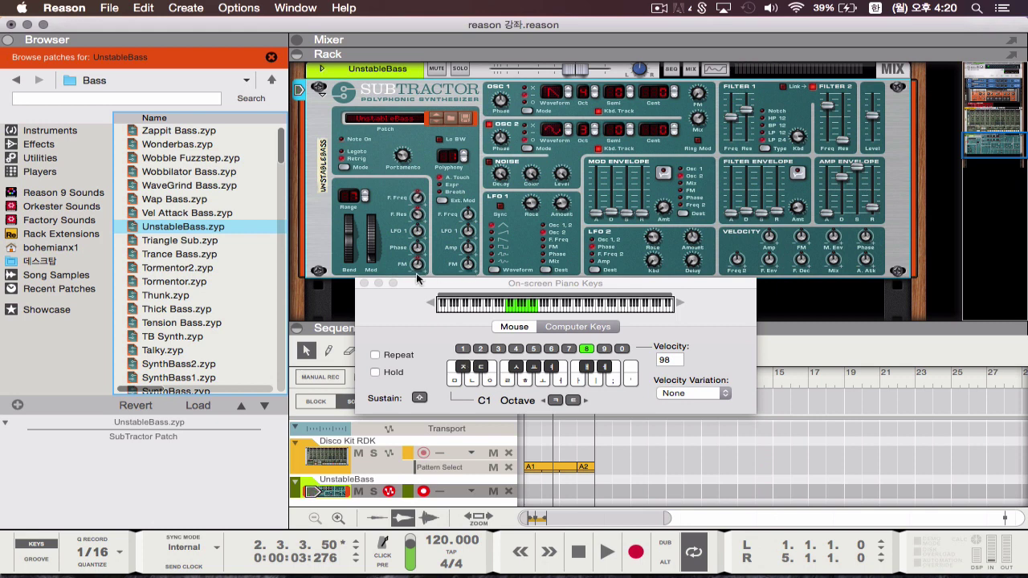
# Return the song position to the start, with the metronome click on and the On-screen Piano Keys open
pyautogui.press('s')
pyautogui.click(363, 285)
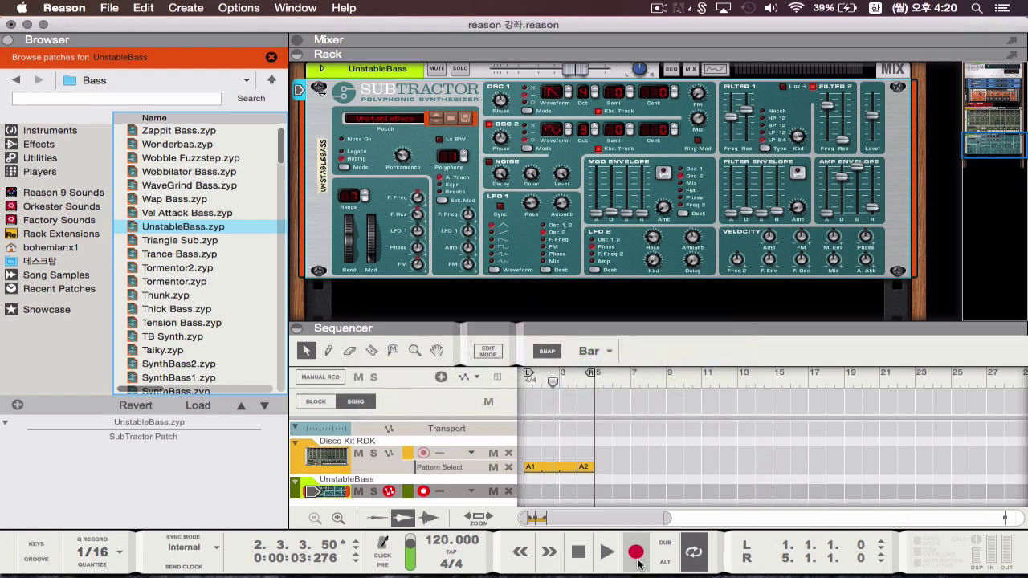
pyautogui.click(580, 554)
pyautogui.press('F4')
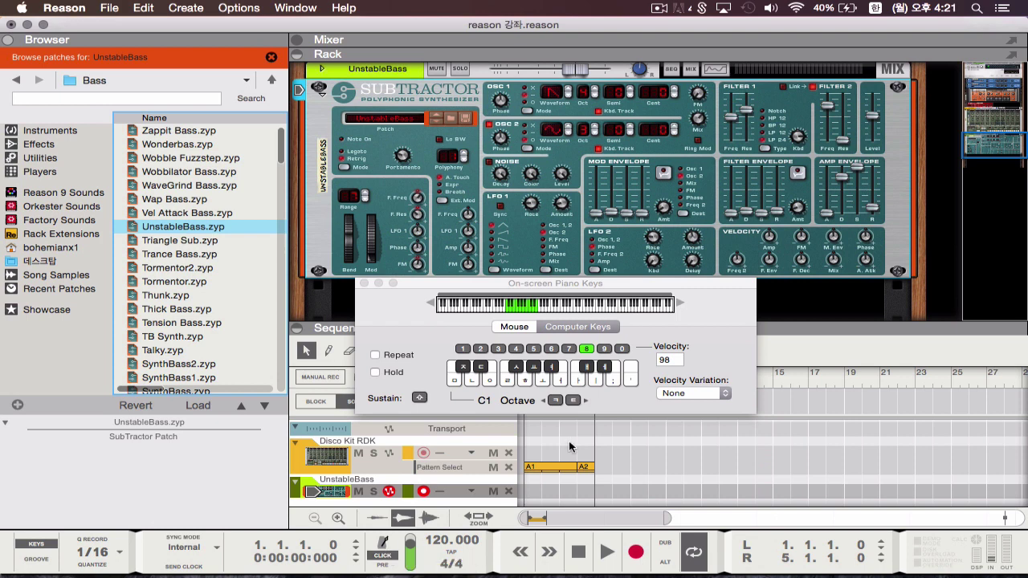
# Record a riff of C1, E1 and F1 notes over the four-bar loop on the UnstableBass track, ending back at the song start
pyautogui.click(633, 553)
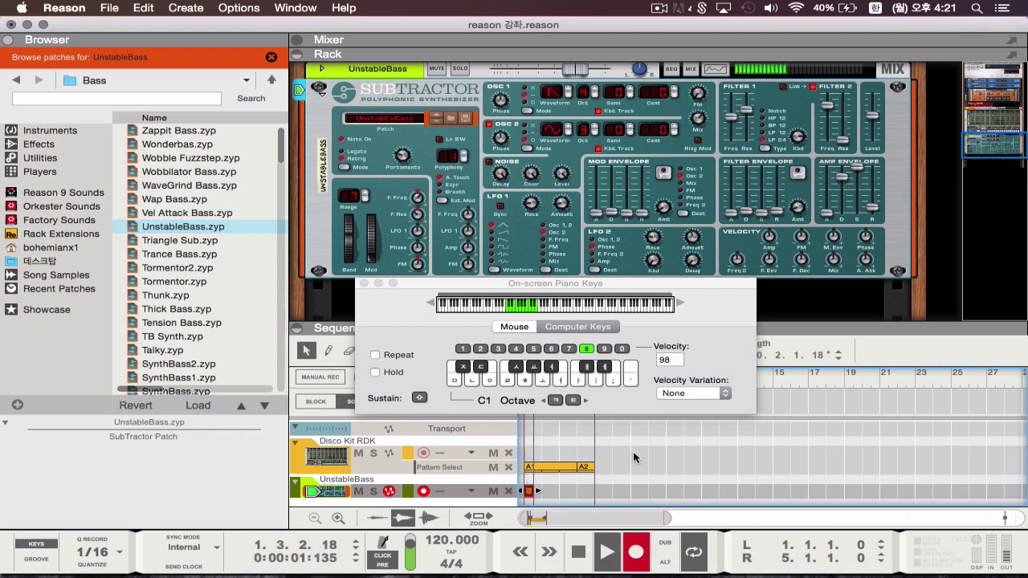
pyautogui.press('d')
pyautogui.press('d')
pyautogui.press('f')
pyautogui.press('f')
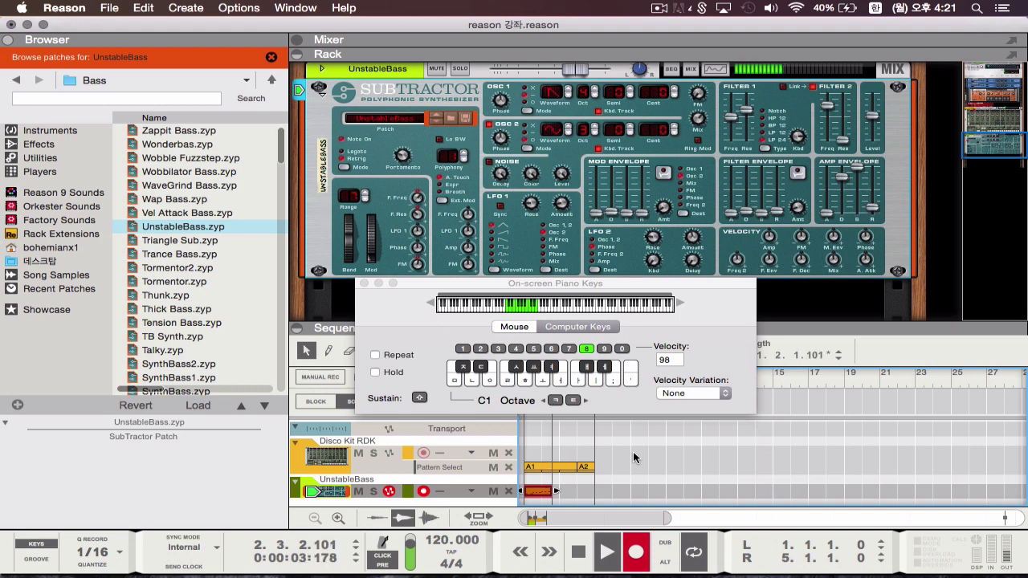
pyautogui.press('d')
pyautogui.press('d')
pyautogui.press('a')
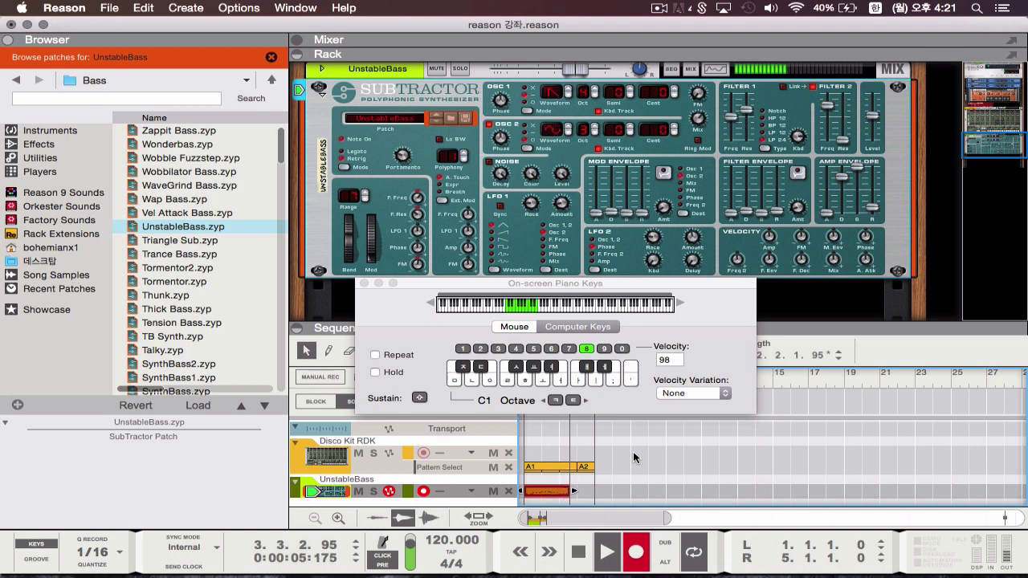
pyautogui.press('d')
pyautogui.press('f')
pyautogui.press('f')
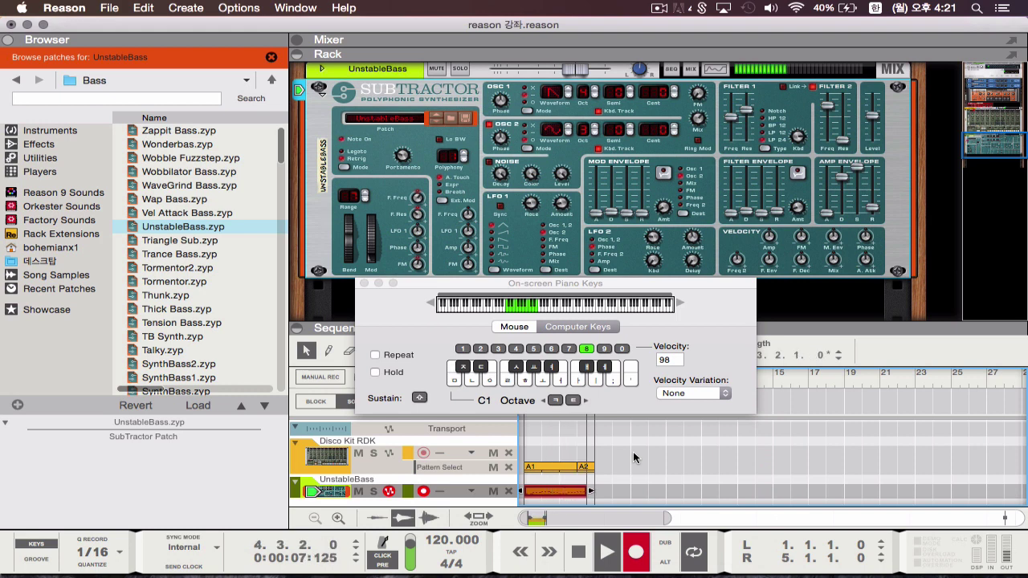
pyautogui.press('d')
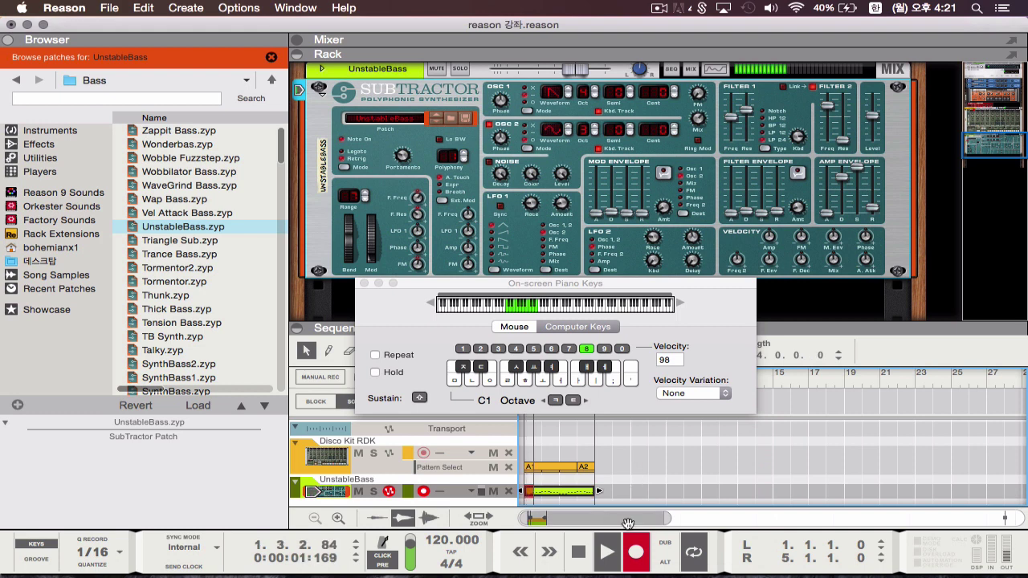
pyautogui.doubleClick(583, 554)
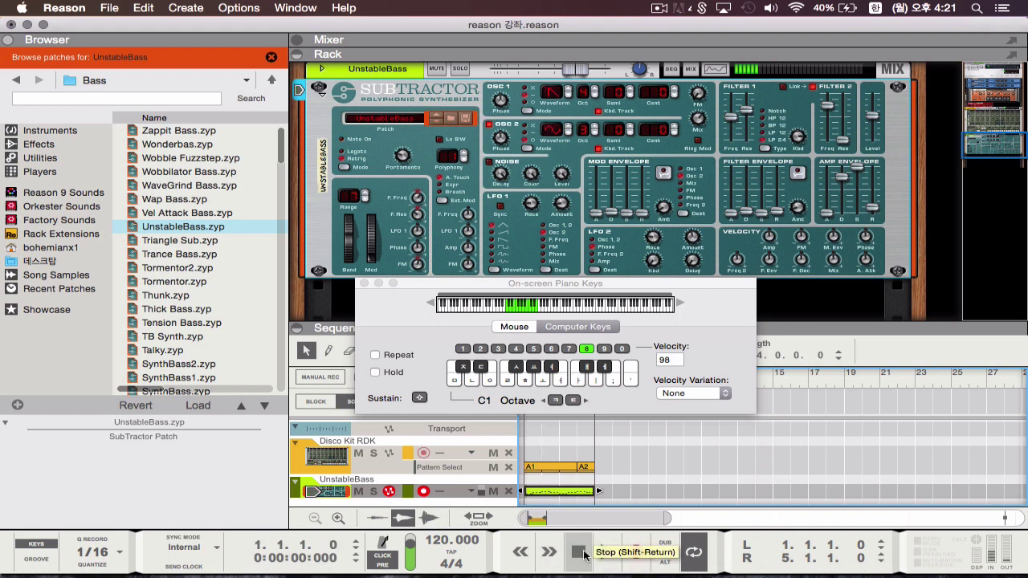
# Open the recorded UnstableBass clip for note editing and enlarge the sequencer area to show its notes around C1
pyautogui.doubleClick(578, 493)
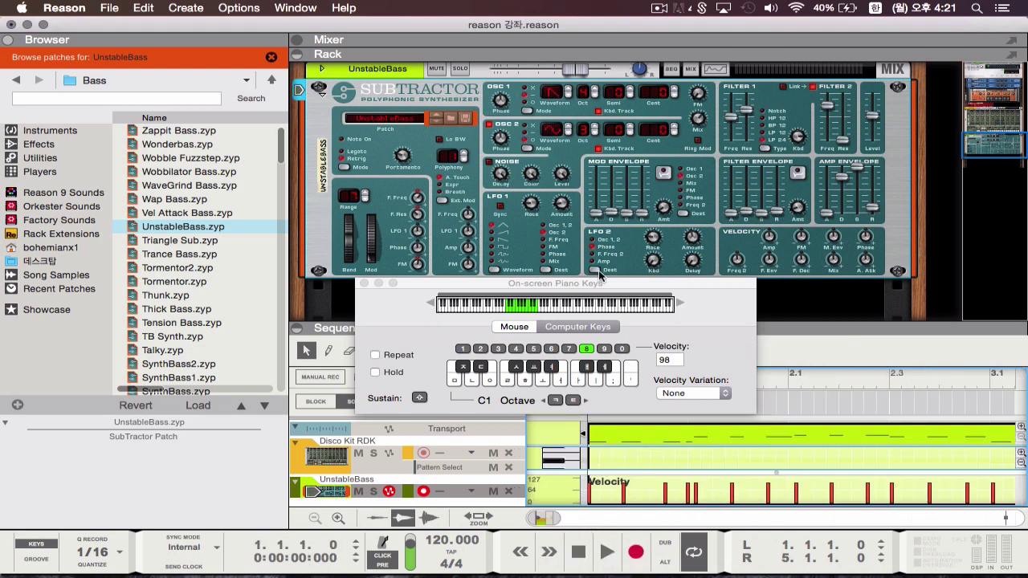
pyautogui.moveTo(598, 279); pyautogui.dragTo(593, 107)
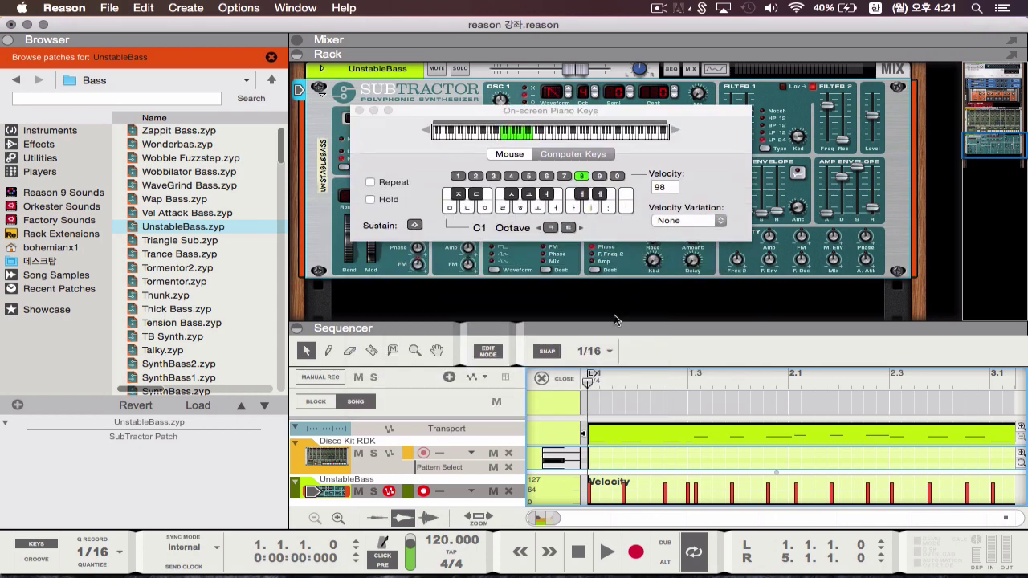
pyautogui.moveTo(613, 319); pyautogui.dragTo(617, 202)
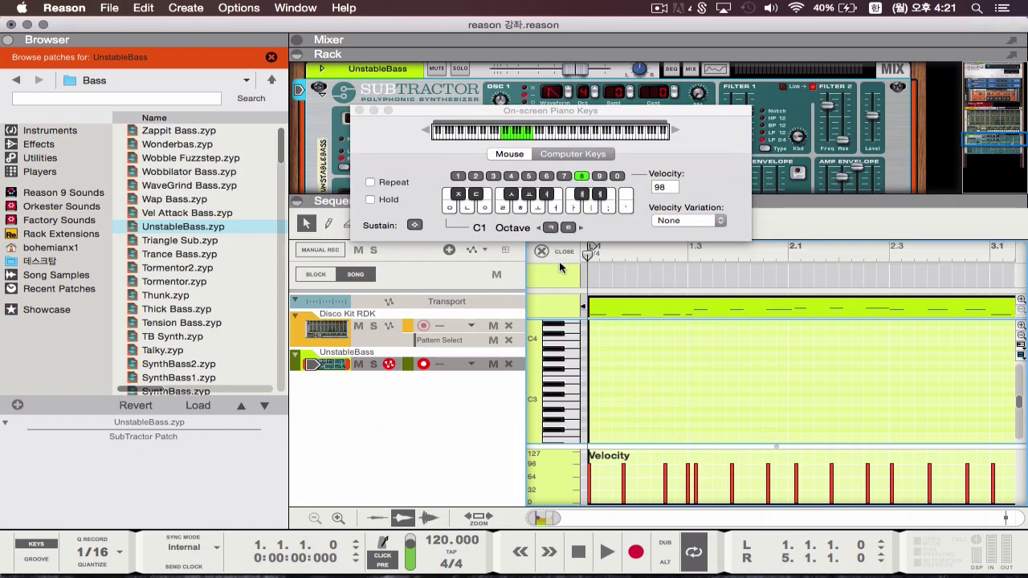
pyautogui.scroll(-5, 768, 481)
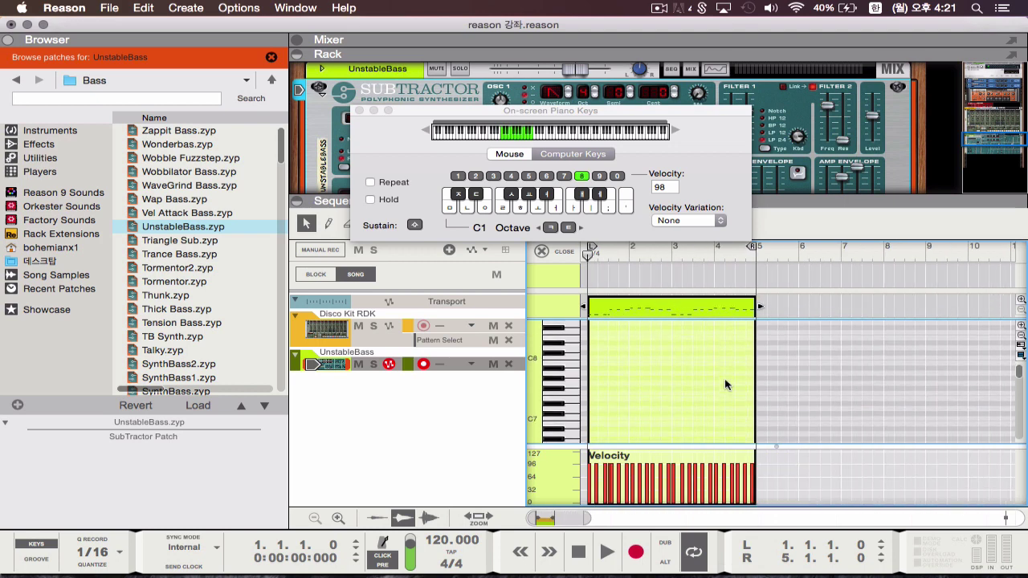
pyautogui.scroll(3, 724, 379)
pyautogui.scroll(-10, 725, 380)
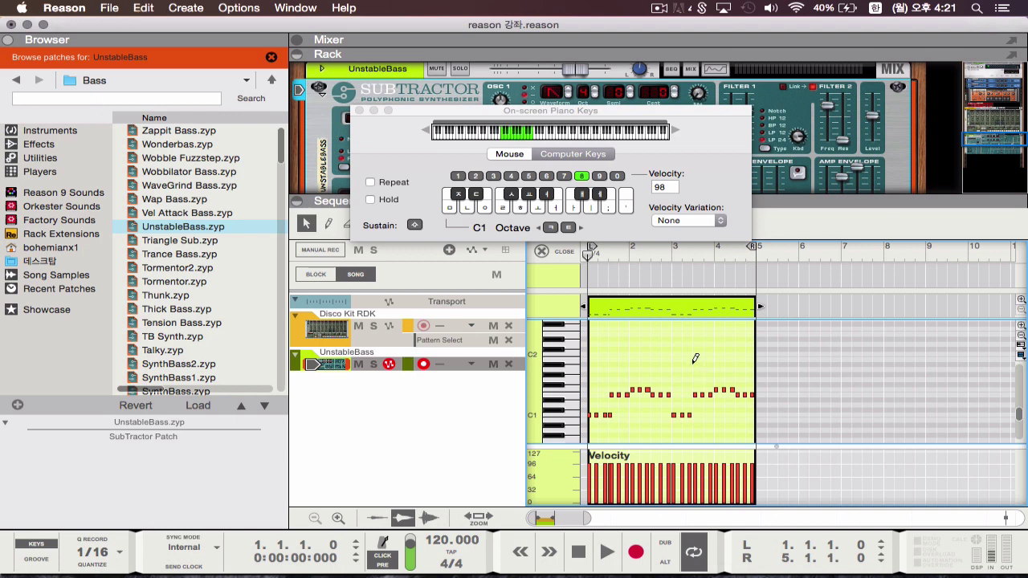
# Select all the recorded notes in the UnstableBass clip and quantize them
pyautogui.press('super+a')
pyautogui.scroll(3, 694, 368)
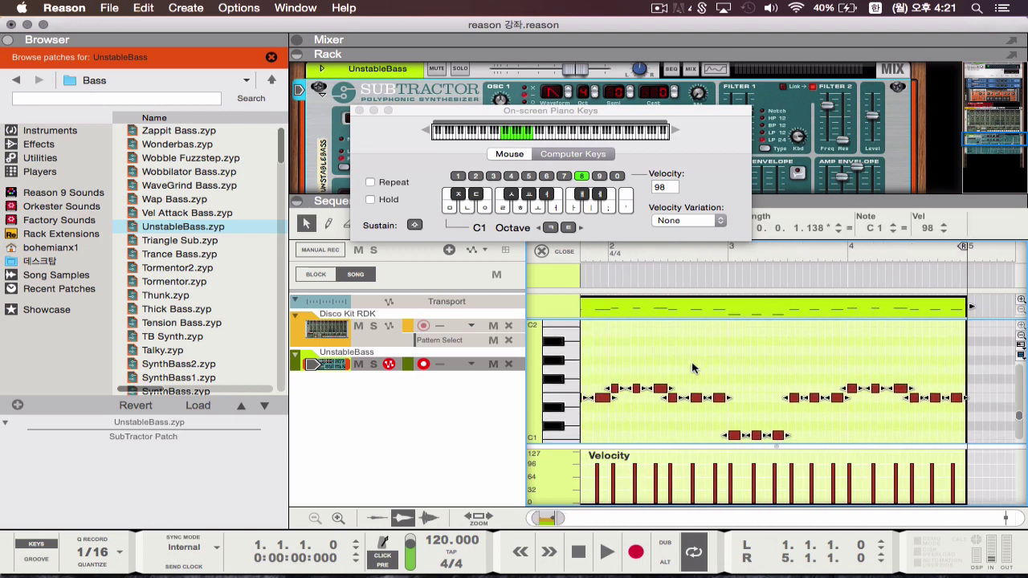
pyautogui.scroll(3, 693, 368)
pyautogui.scroll(2, 693, 368)
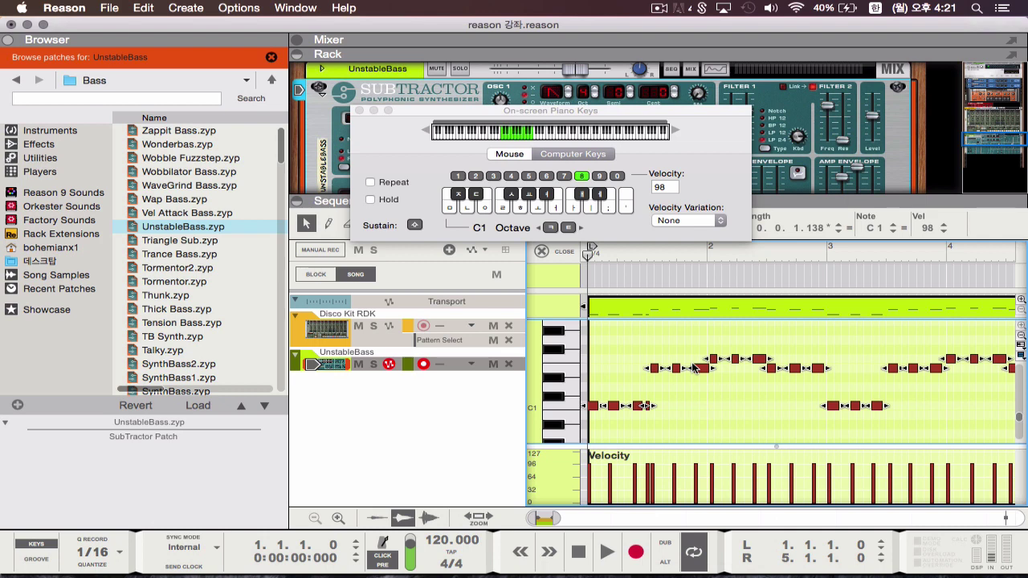
pyautogui.click(696, 359)
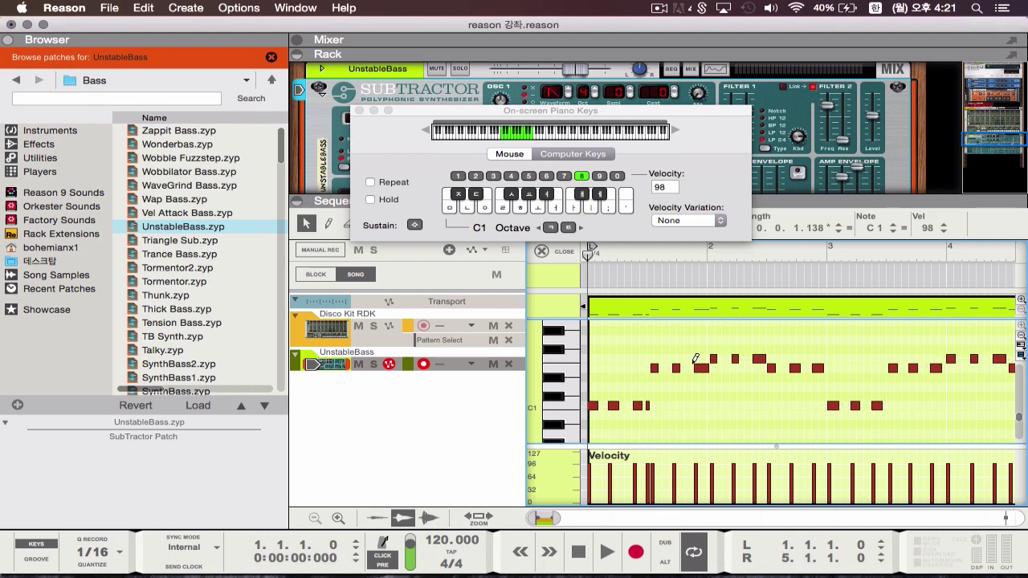
pyautogui.press('super+a')
pyautogui.press('super+k')
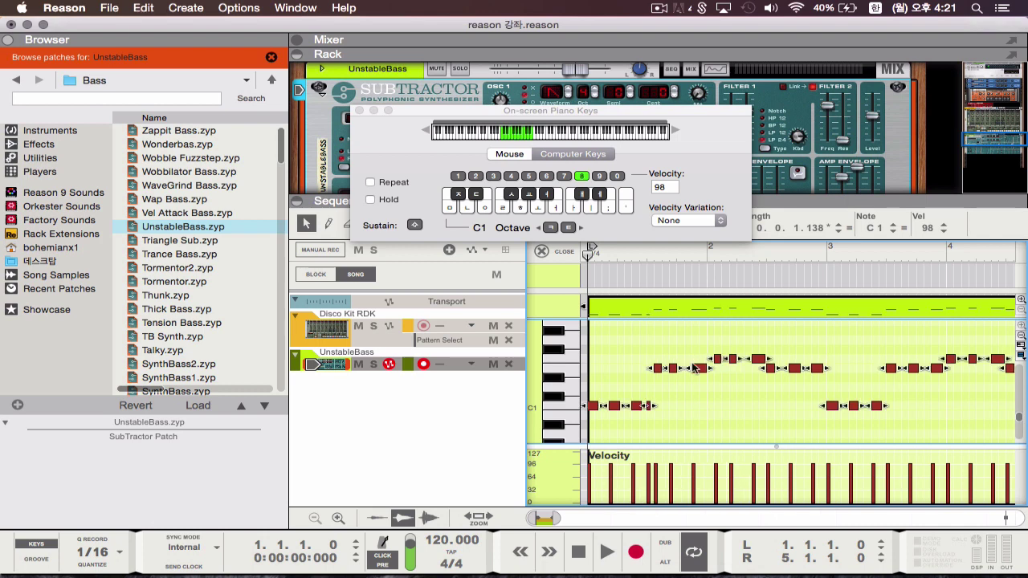
# Delete the stray short C1 note at beat 3 of bar 1 and play the start of the bass line
pyautogui.click(669, 406)
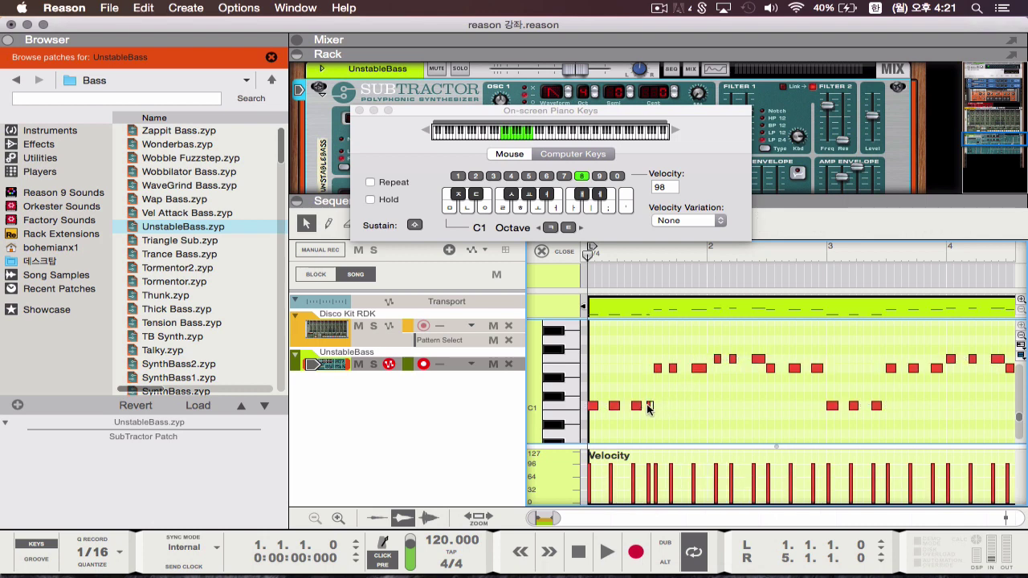
pyautogui.click(647, 406)
pyautogui.press('BackSpace')
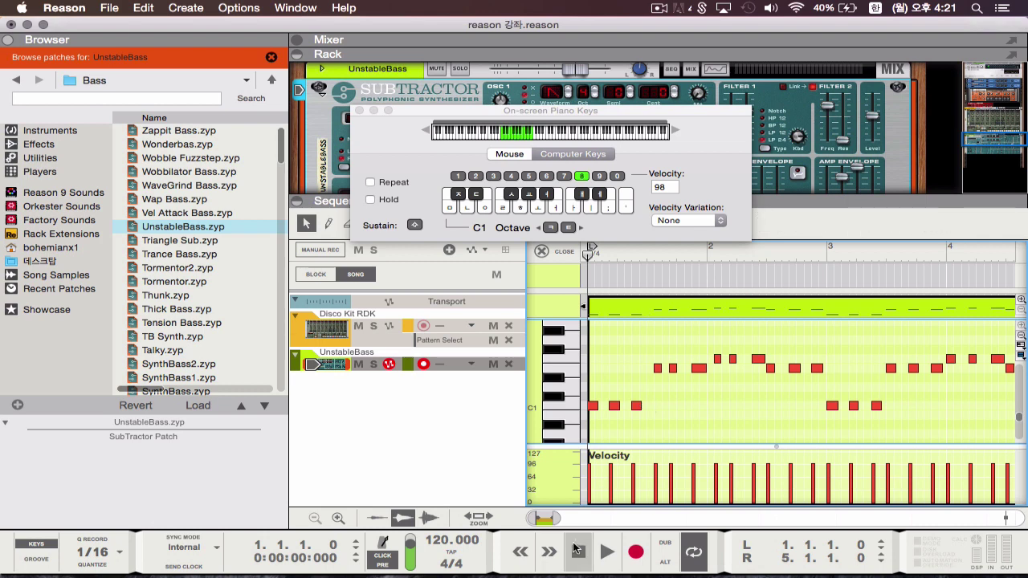
pyautogui.press('space')
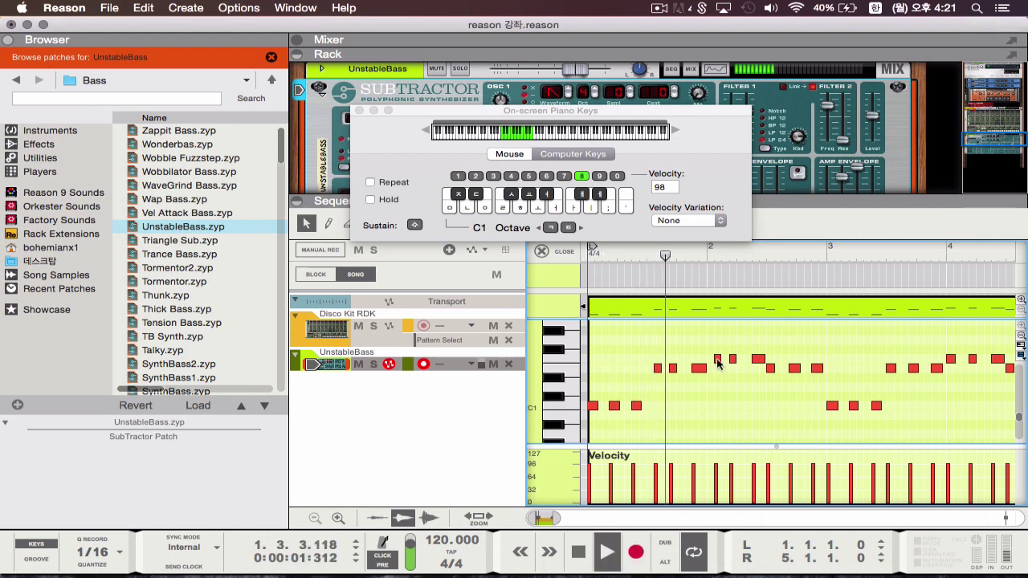
pyautogui.scroll(10, 706, 383)
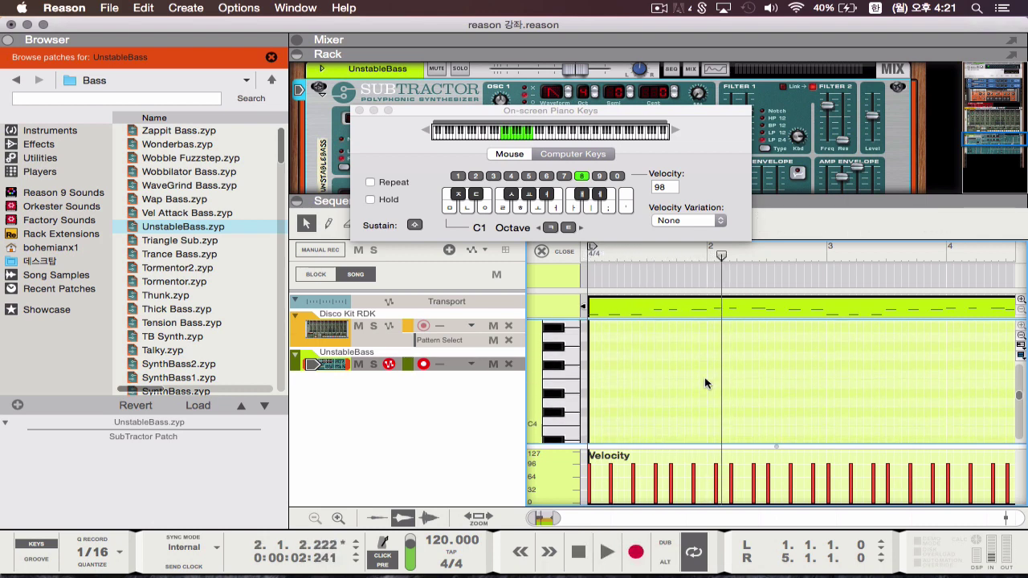
pyautogui.scroll(-5, 706, 383)
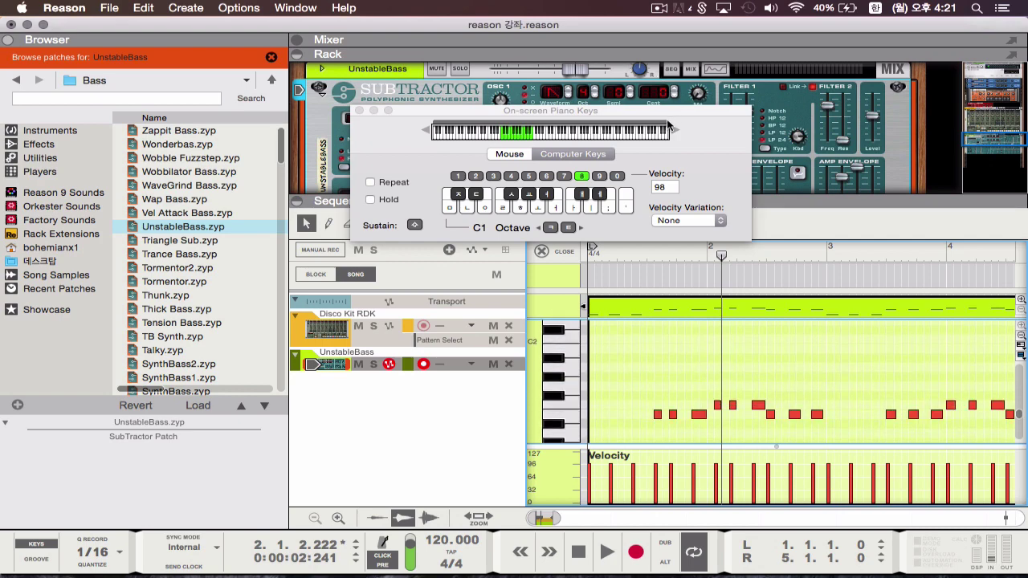
# Move the On-screen Piano Keys window clear of the note editor and review the snap value choices, keeping 1/16
pyautogui.moveTo(666, 124); pyautogui.dragTo(387, 348)
pyautogui.scroll(-3, 673, 352)
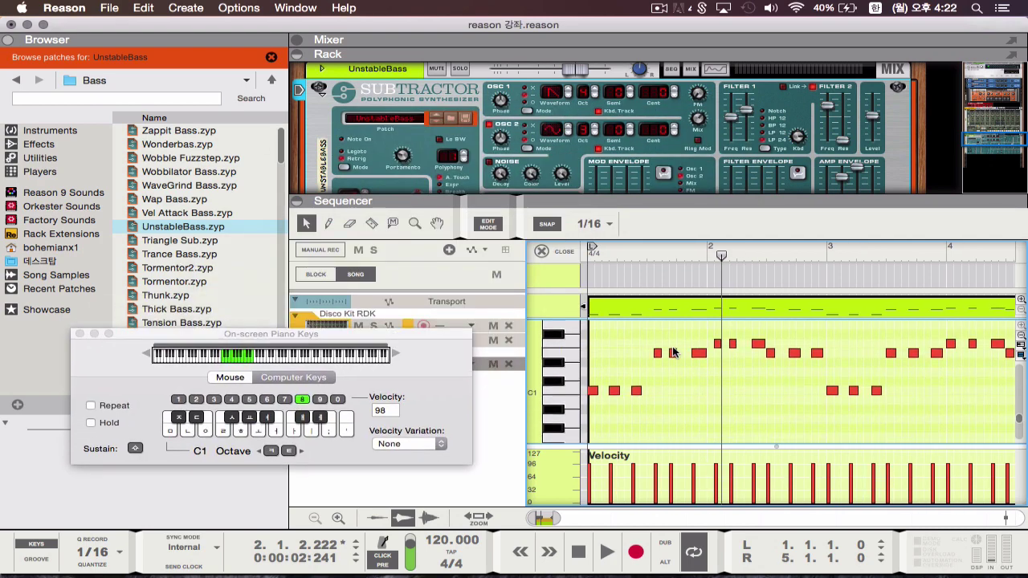
pyautogui.click(595, 224)
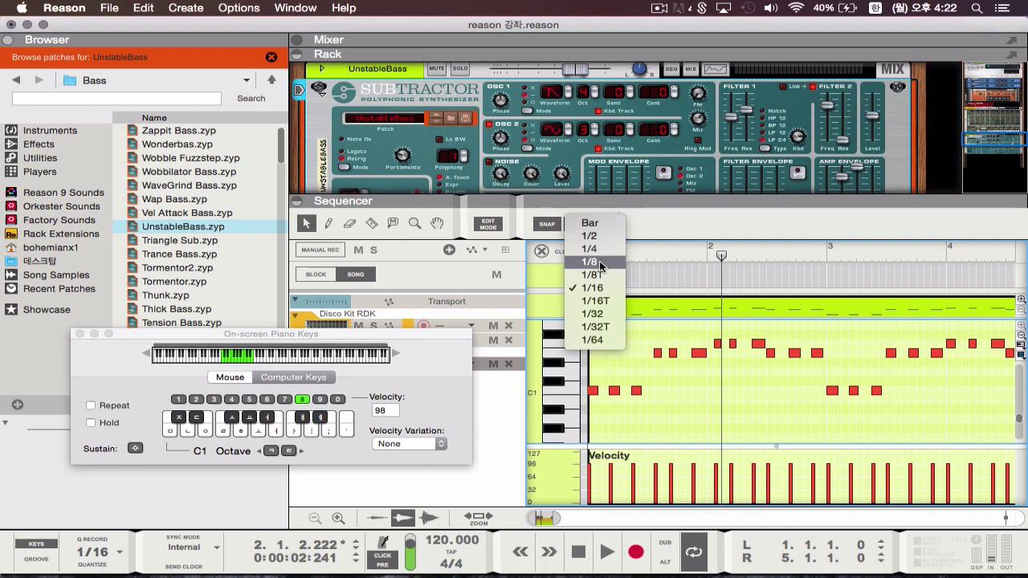
pyautogui.click(665, 231)
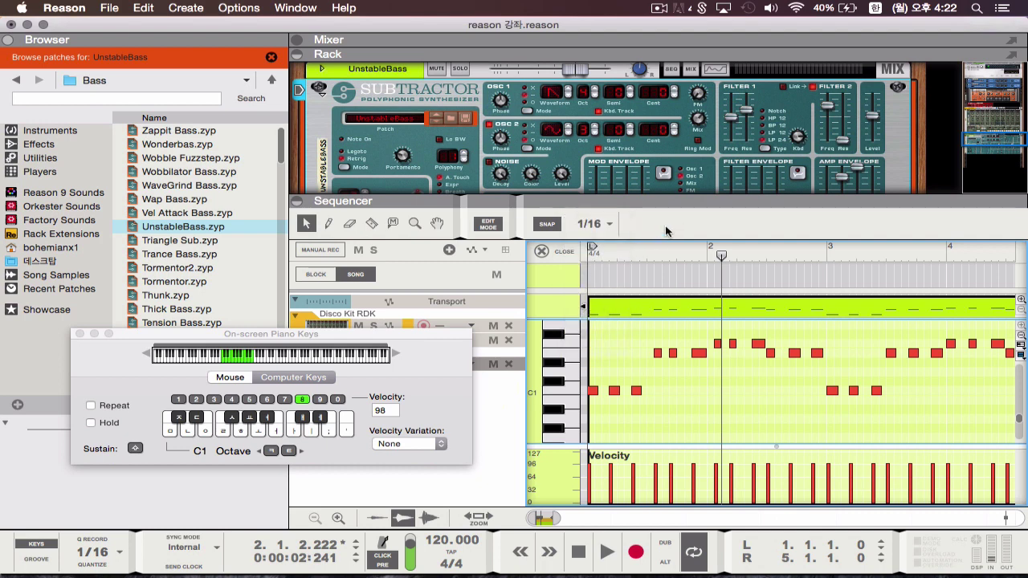
# Bring back the short C1 note at beat 3 of bar 1, select it and delete it again
pyautogui.scroll(1, 656, 362)
pyautogui.click(649, 406)
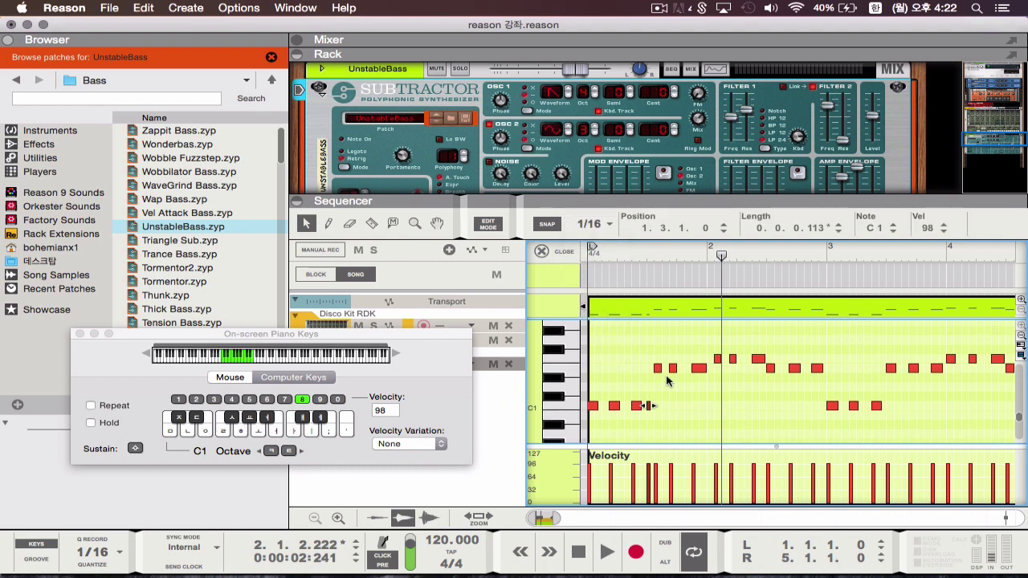
pyautogui.scroll(-2, 655, 382)
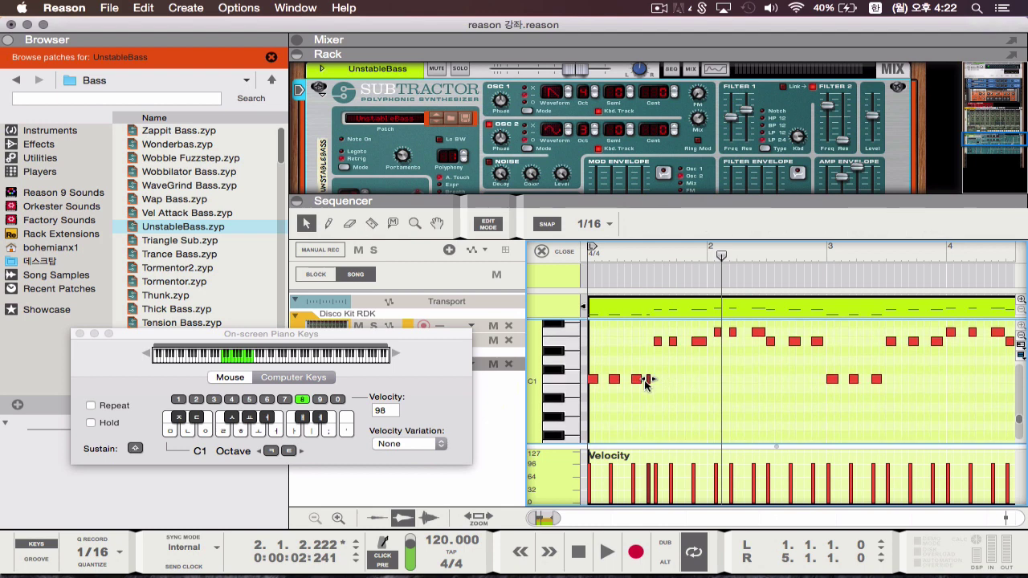
pyautogui.press('Delete')
# Play the edited bass line from the song start and stop during bar 2
pyautogui.click(578, 546)
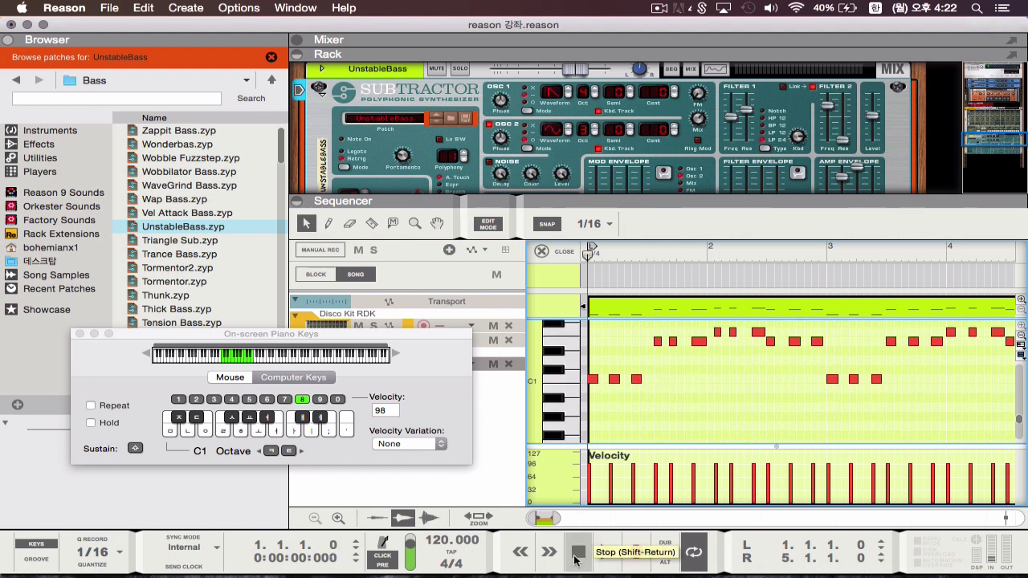
pyautogui.press('space')
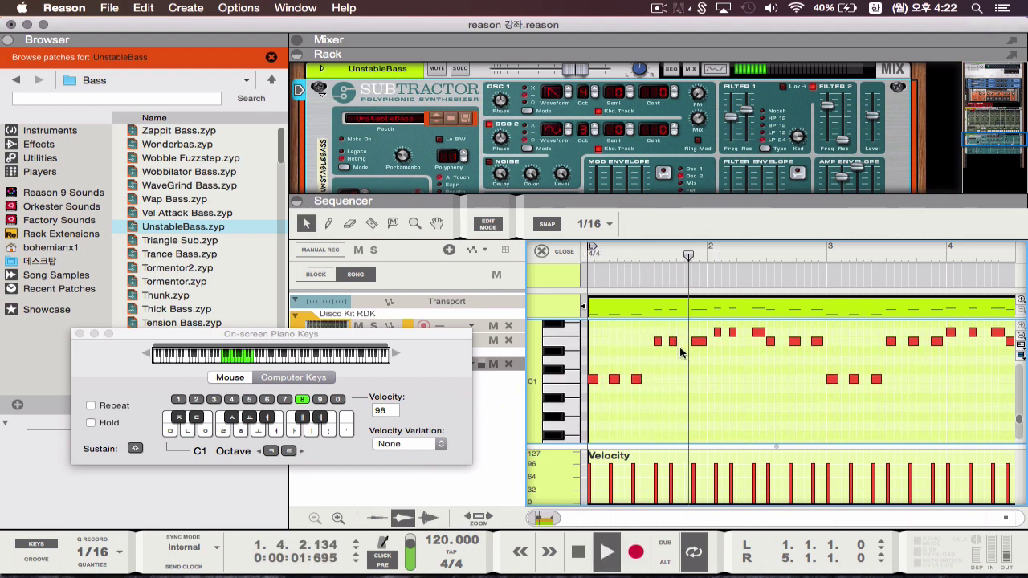
pyautogui.press('space')
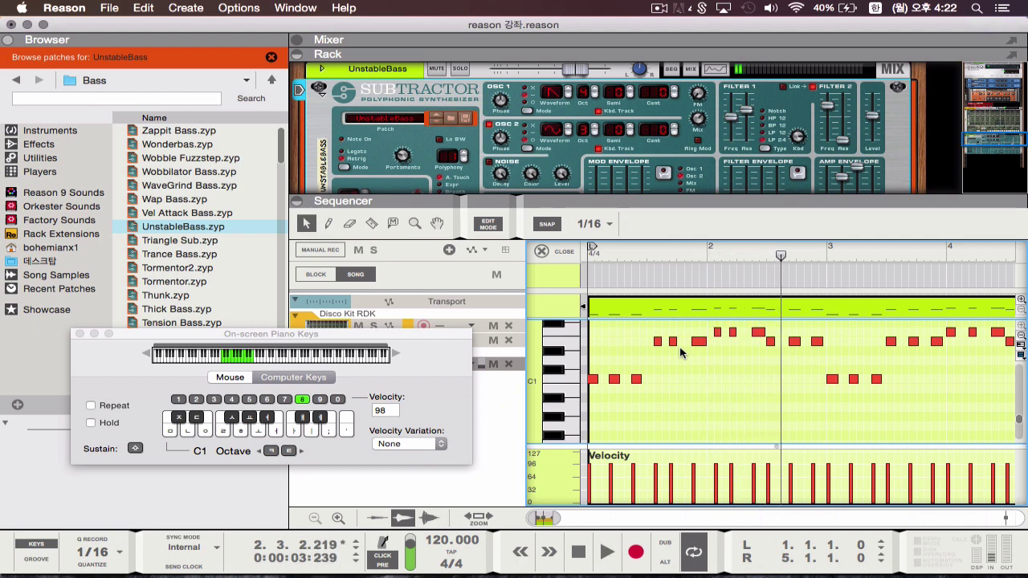
# Close the On-screen Piano Keys window, select all the bass notes and clear the selection again
pyautogui.press('super+a')
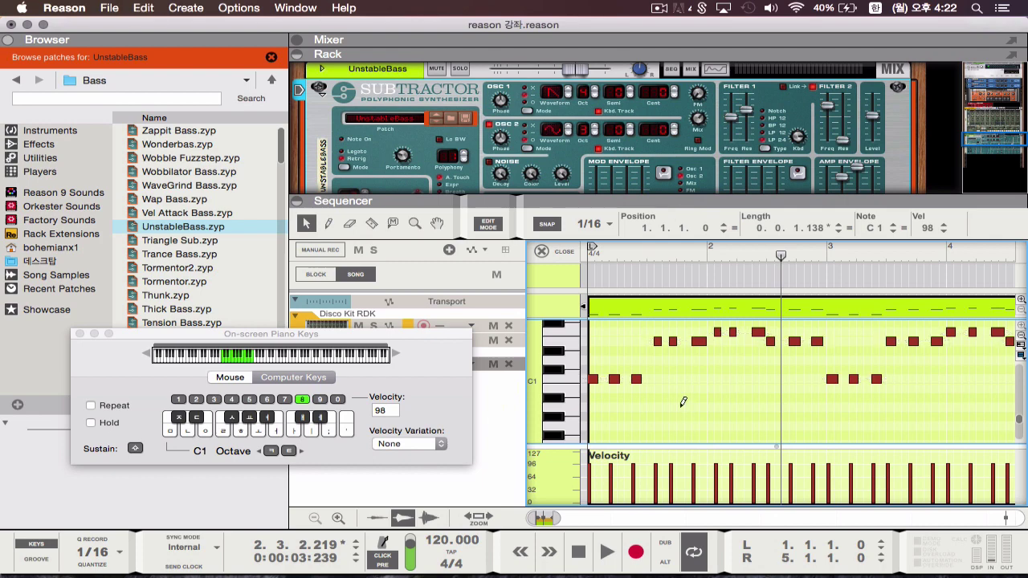
pyautogui.click(80, 334)
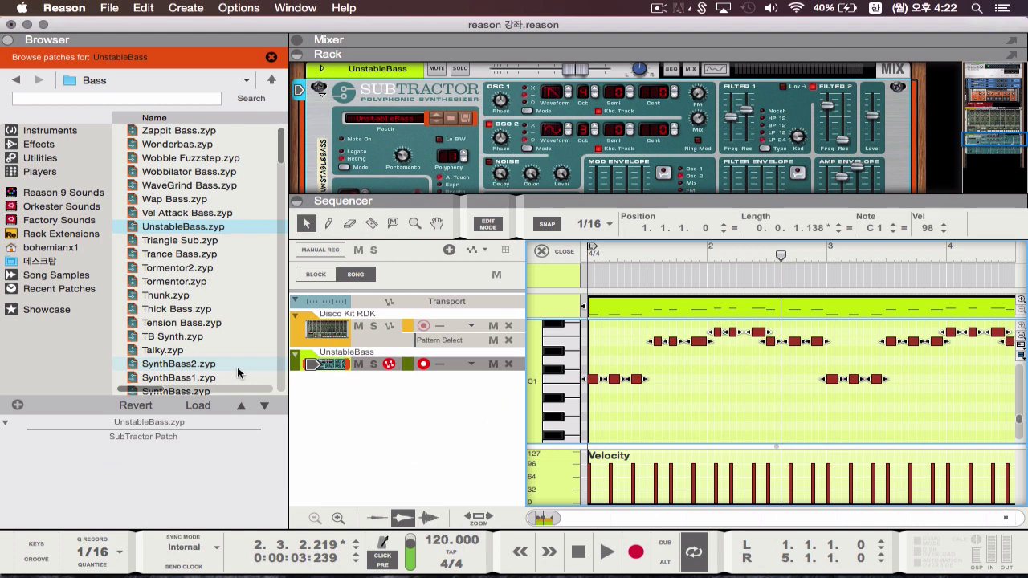
pyautogui.click(698, 388)
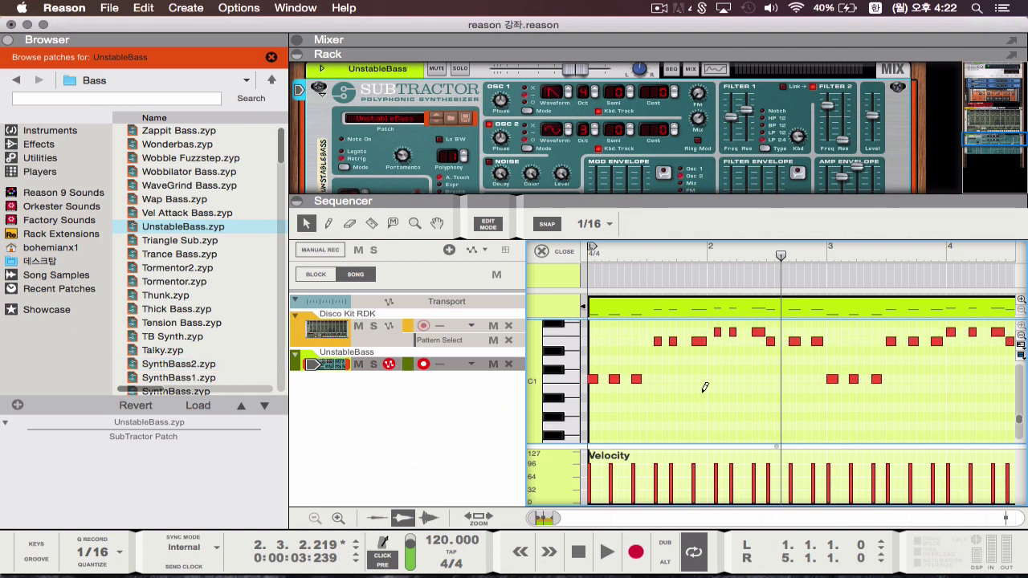
pyautogui.press('super+a')
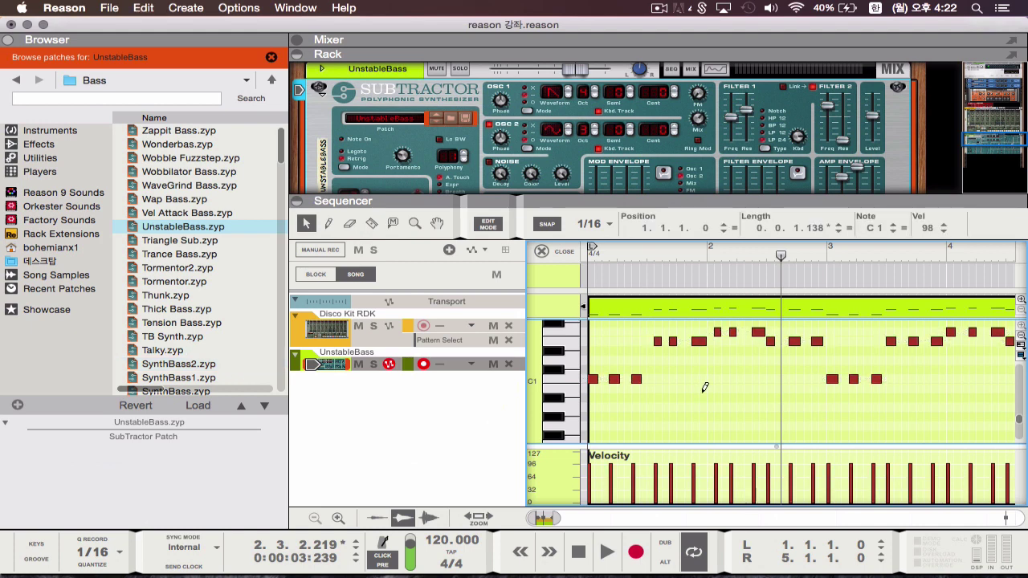
pyautogui.click(664, 376)
pyautogui.scroll(2, 663, 376)
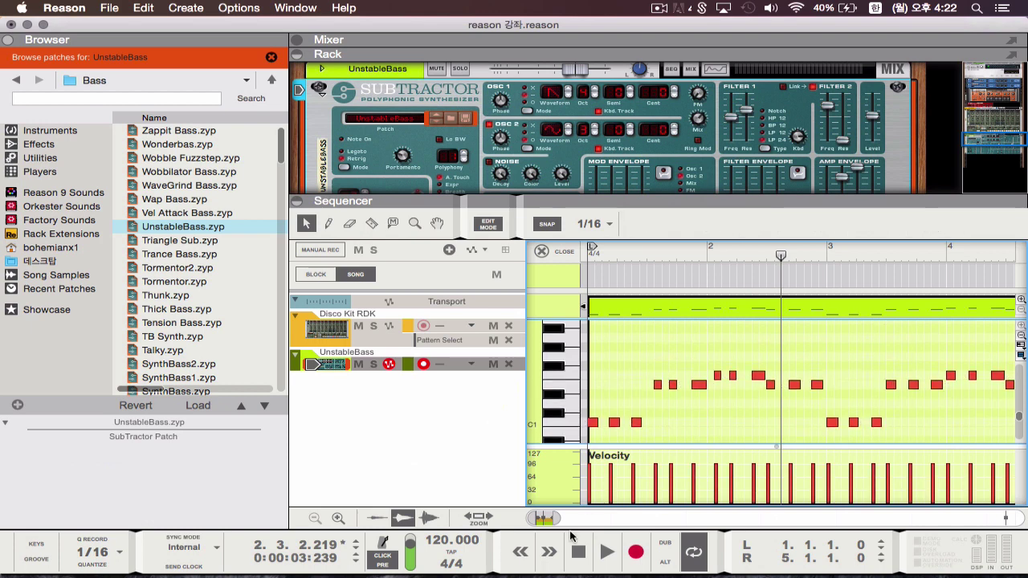
# Play the bass line from the song start, stop in bar 1 and move the first E1 note a sixteenth earlier to position 1.3.1
pyautogui.click(578, 551)
pyautogui.click(607, 552)
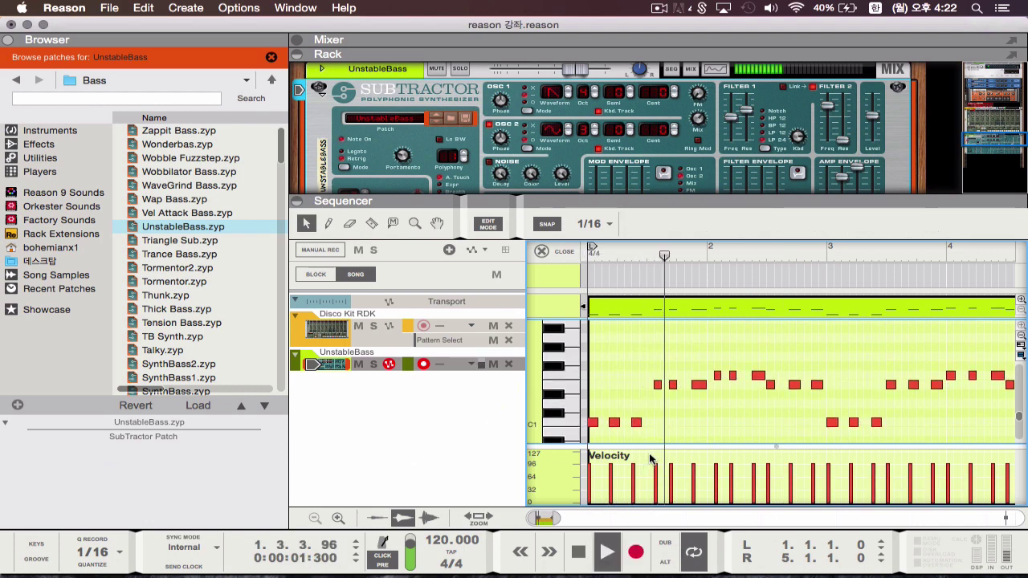
pyautogui.click(658, 385)
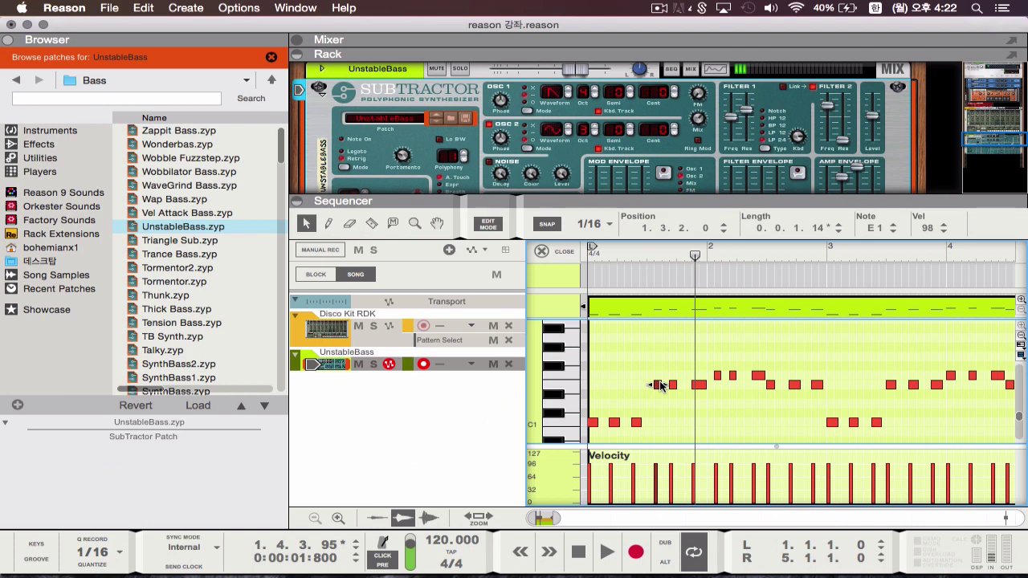
pyautogui.moveTo(660, 385); pyautogui.dragTo(651, 385)
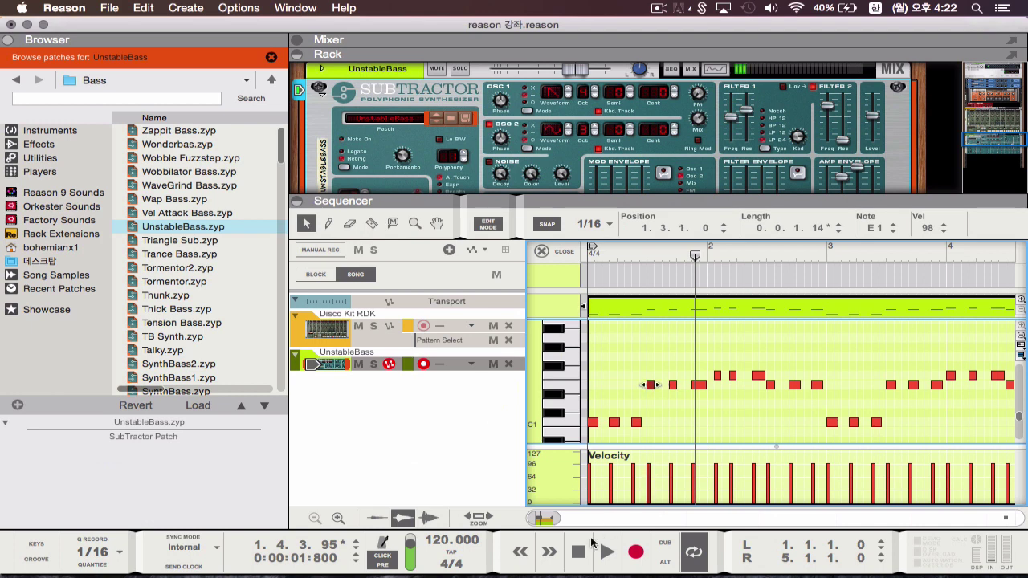
# Play the line from the start into bar 2, delete the first F1 note of bar 2 and draw a new sixteenth F1 at 2.1.1
pyautogui.click(588, 546)
pyautogui.press('space')
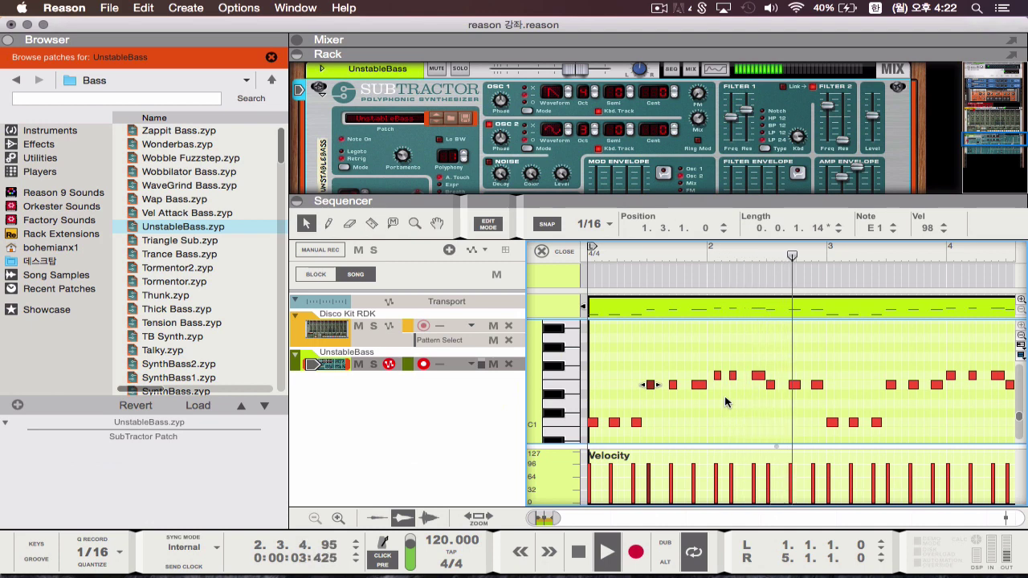
pyautogui.press('space')
pyautogui.click(717, 375)
pyautogui.press('Delete')
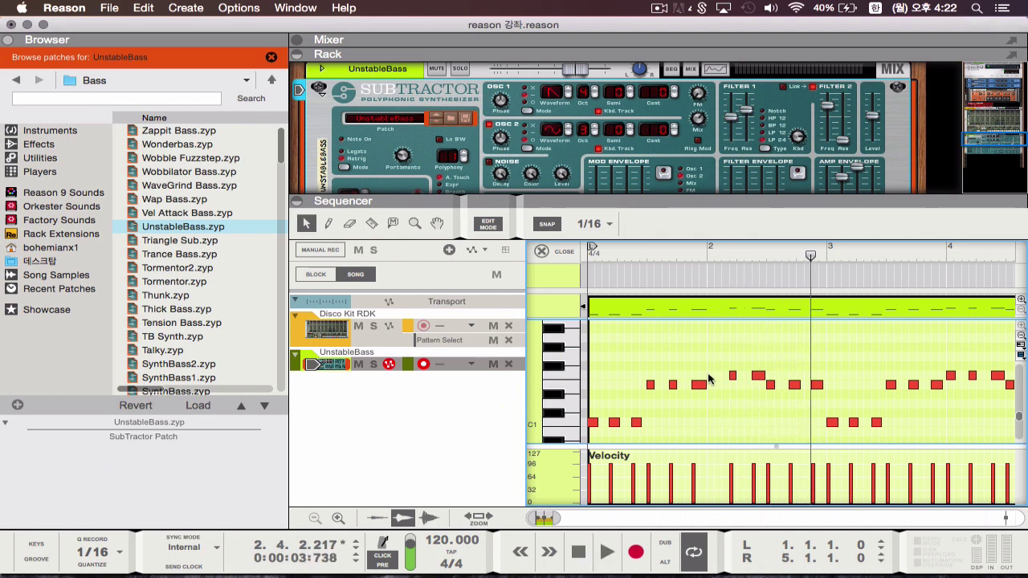
pyautogui.keyDown('alt'); pyautogui.click(710, 377); pyautogui.keyUp('alt')
# Play the edited bass line from the song start through bar 4
pyautogui.press('Return')
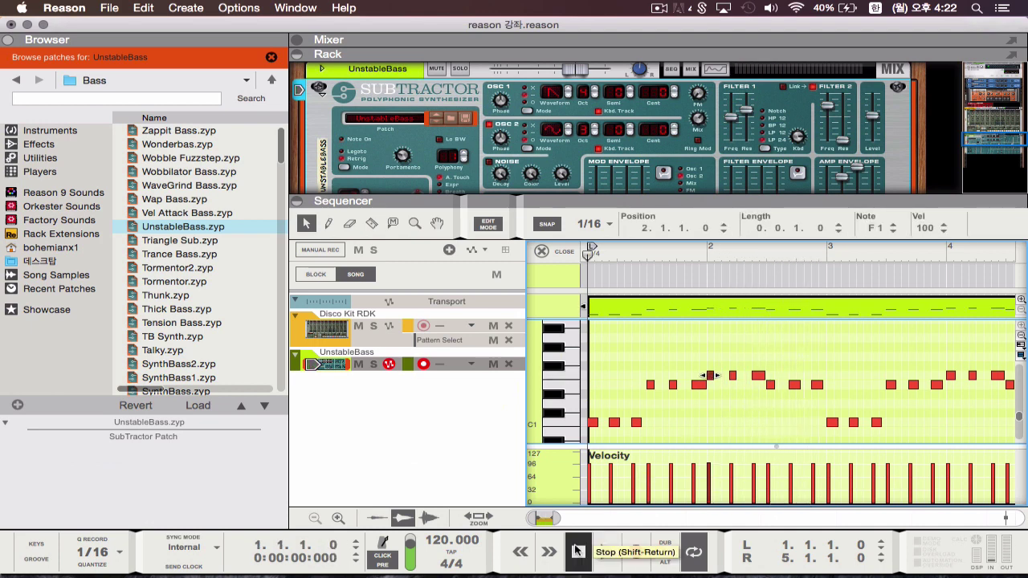
pyautogui.press('space')
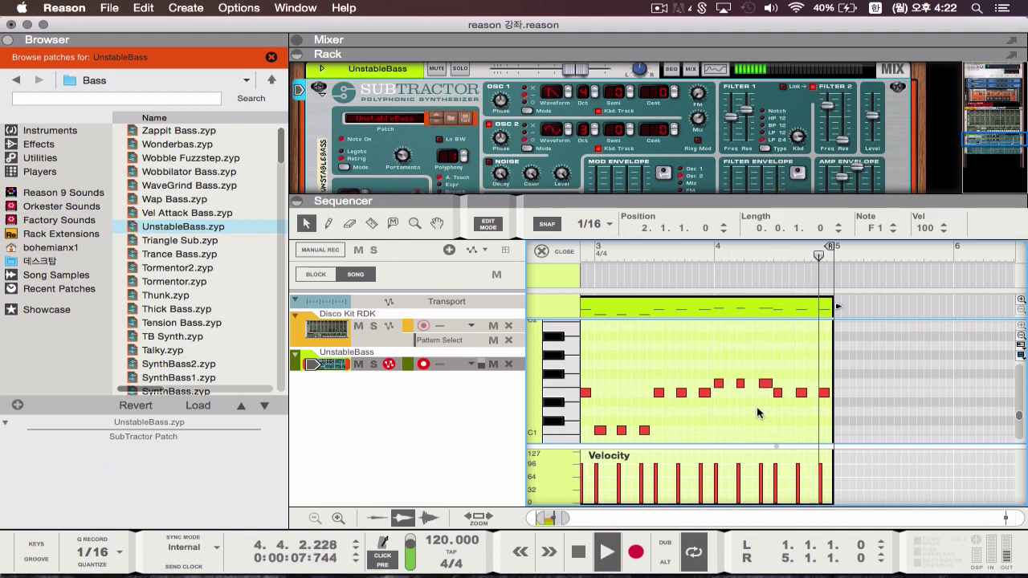
pyautogui.press('space')
# Close the note editor and play the bass clip with the drum pattern in the looped arrangement from the song start
pyautogui.click(541, 252)
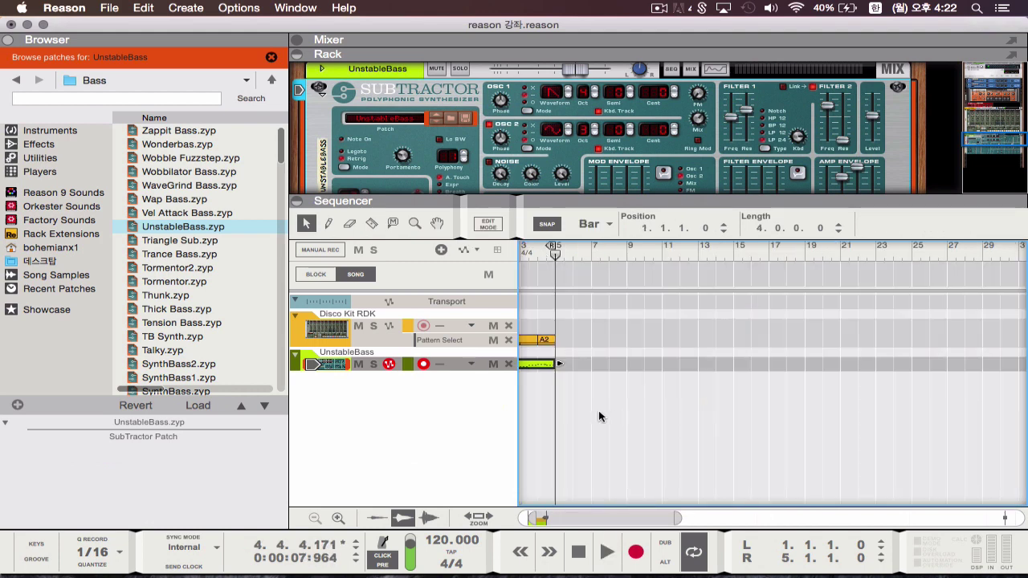
pyautogui.hscroll(-2, 598, 416)
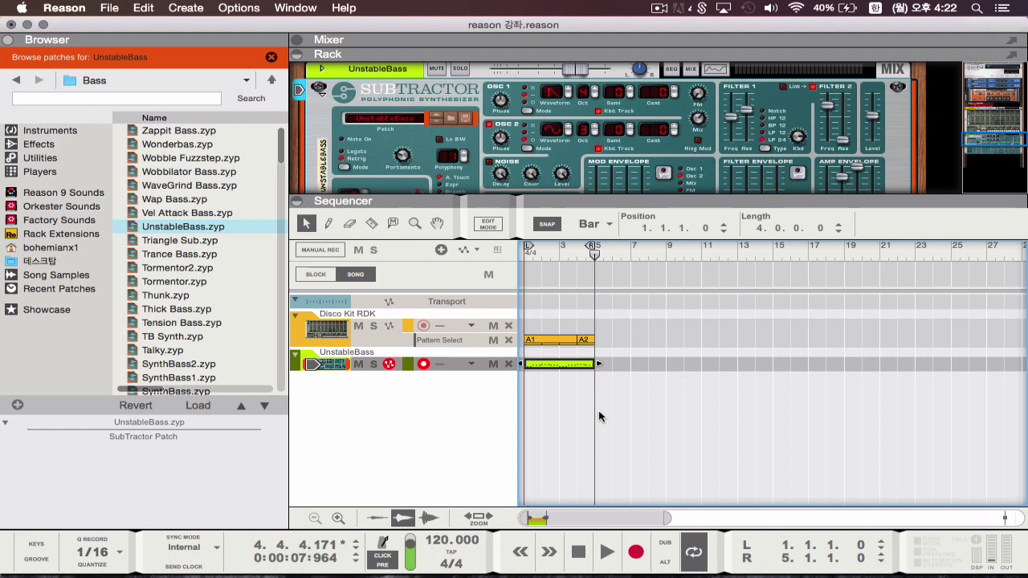
pyautogui.click(575, 553)
pyautogui.press('space')
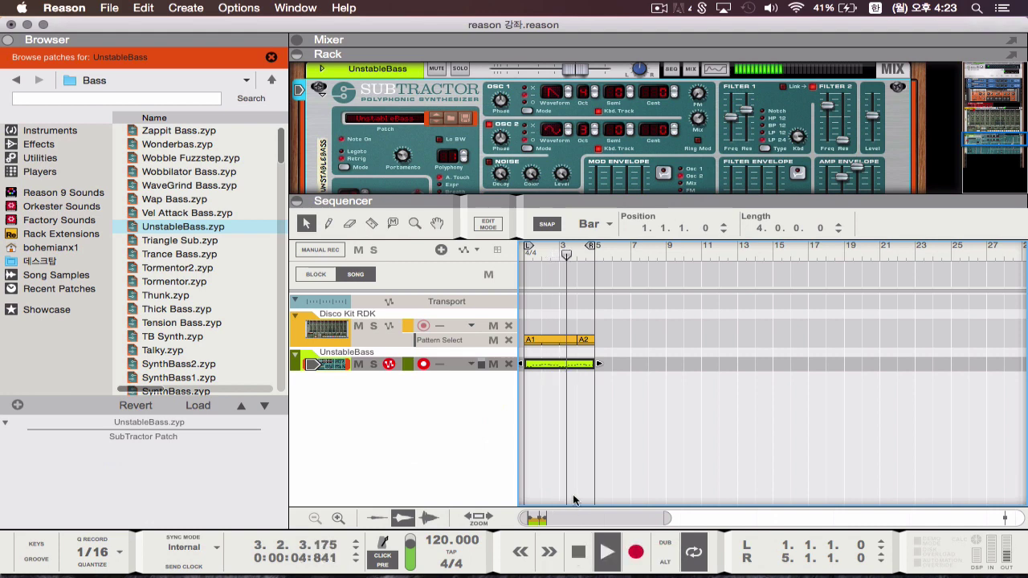
pyautogui.press('XF86AudioRaiseVolume')
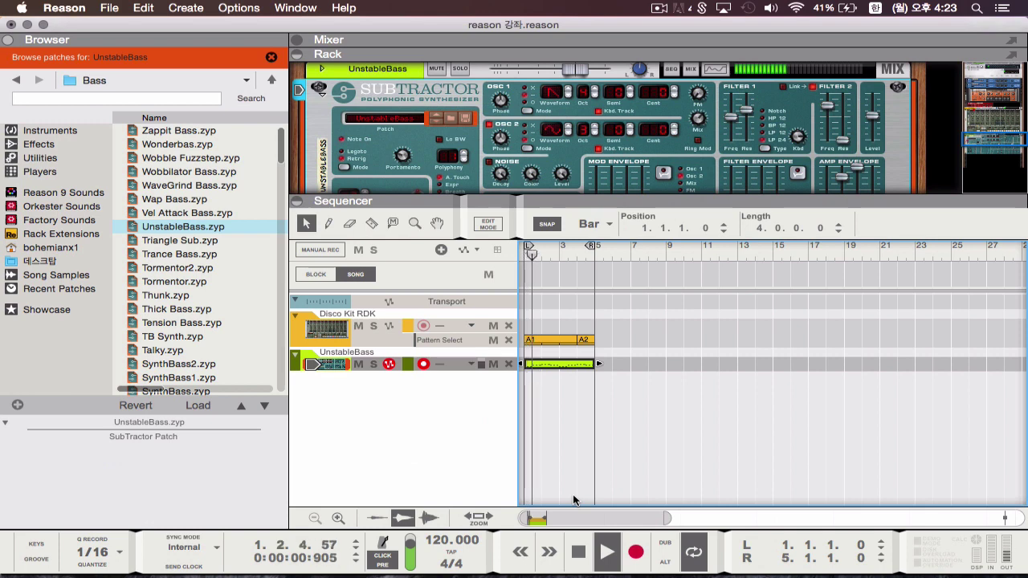
pyautogui.press('space')
# Reopen the bass clip, review its notes in an enlarged sequencer area and return to the arrangement
pyautogui.doubleClick(572, 366)
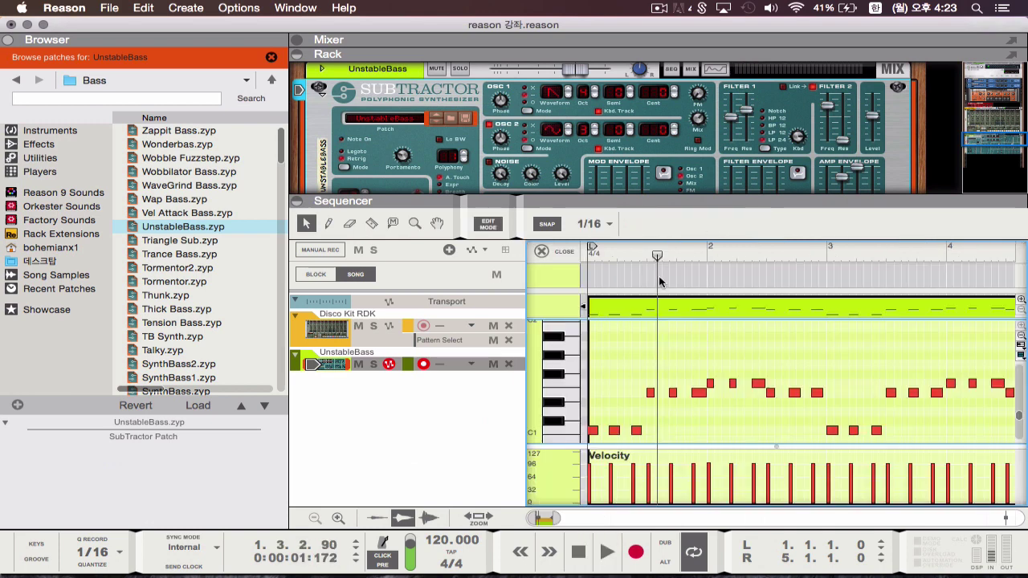
pyautogui.moveTo(657, 202); pyautogui.dragTo(661, 105)
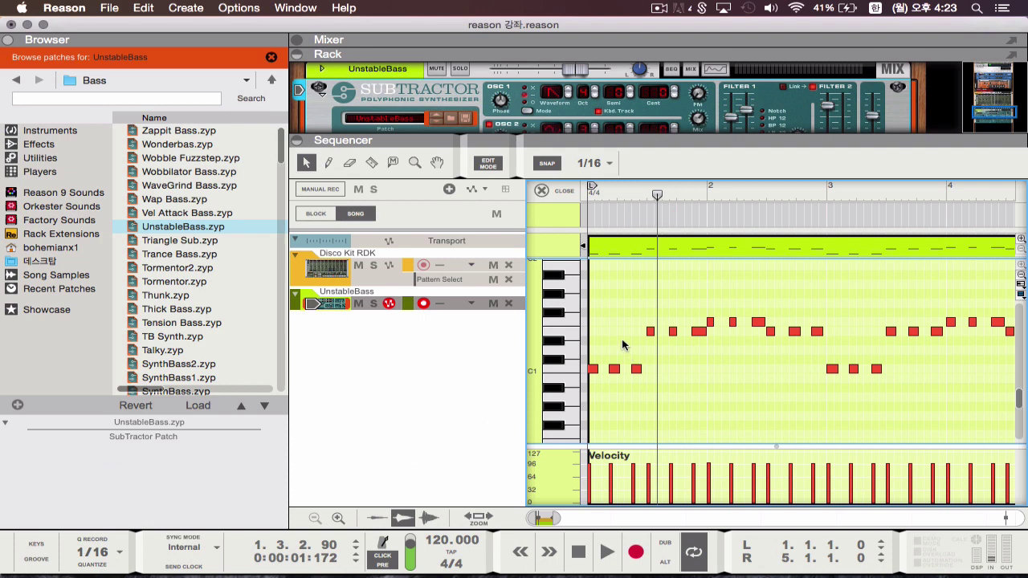
pyautogui.click(543, 192)
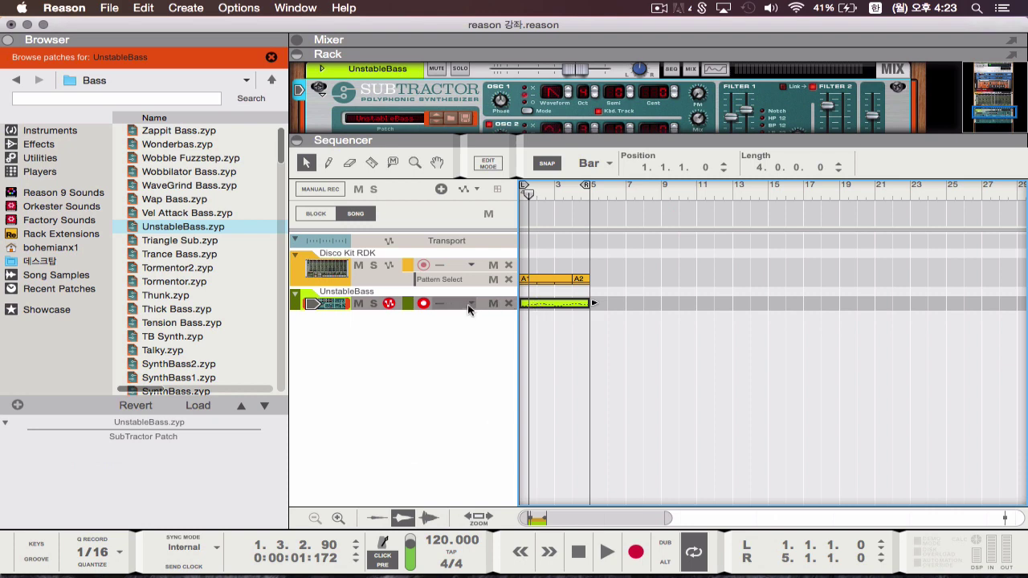
# Select the UnstableBass track and create a new alternative take on it
pyautogui.click(334, 303)
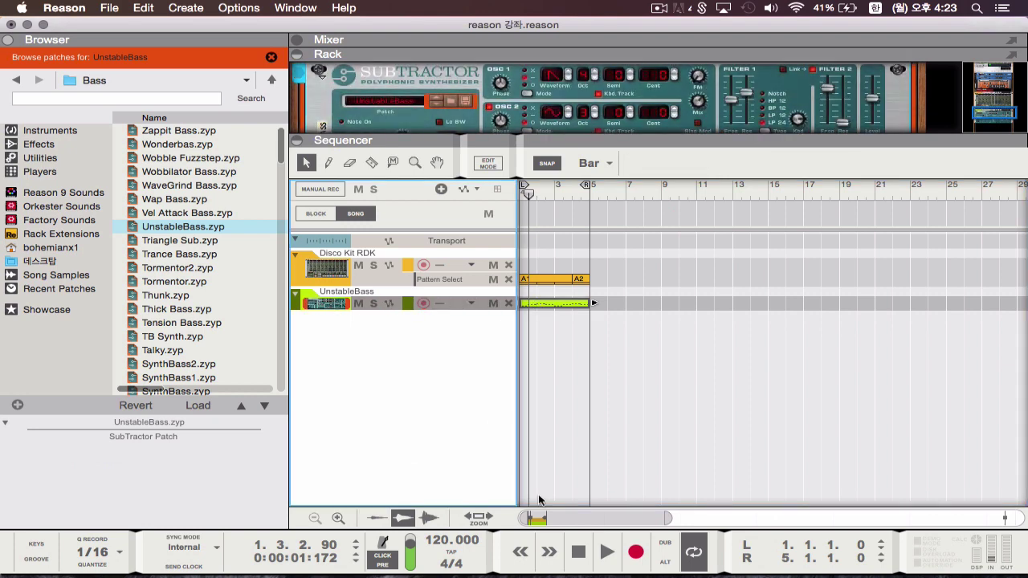
pyautogui.click(661, 561)
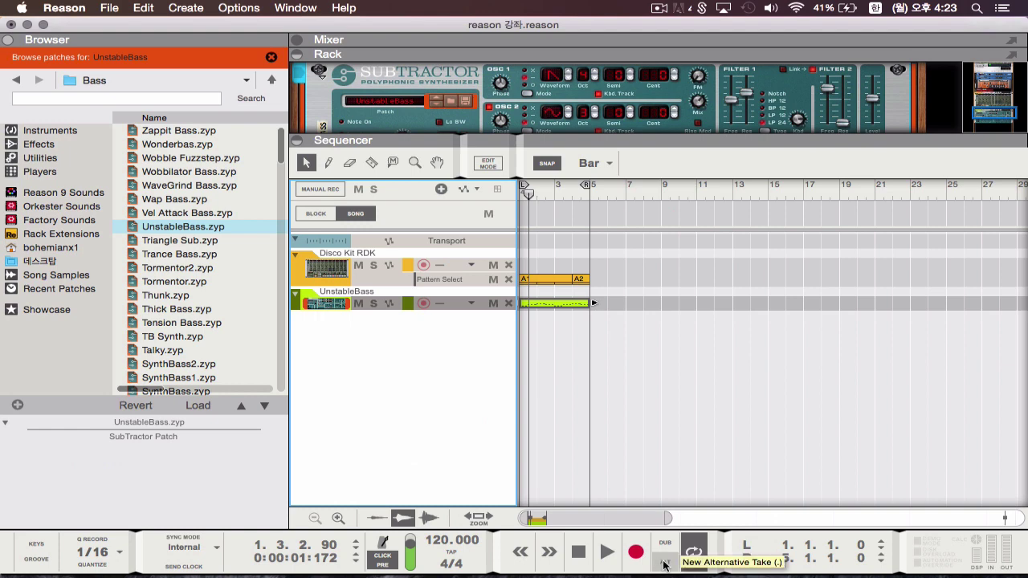
pyautogui.click(443, 393)
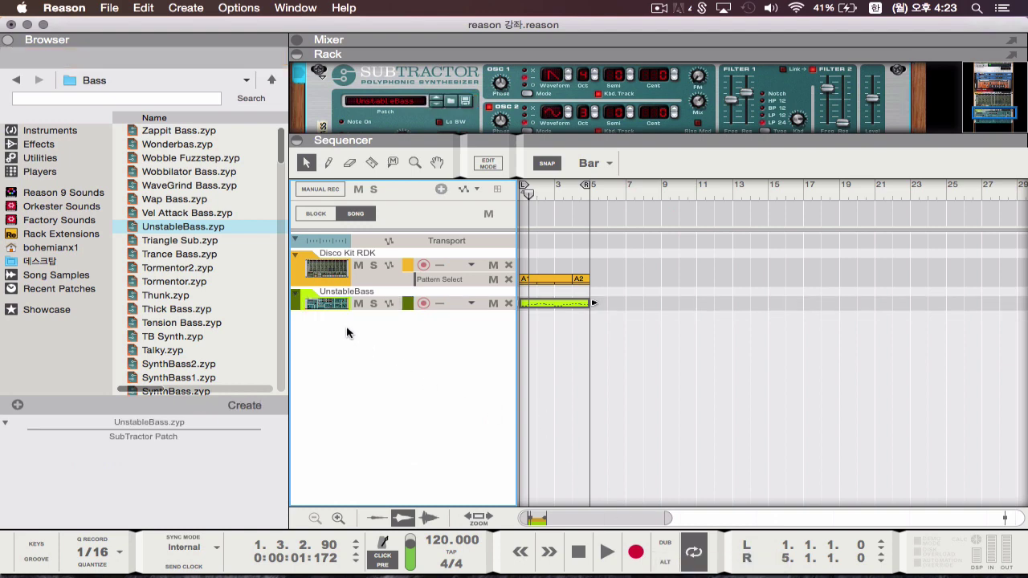
pyautogui.click(326, 302)
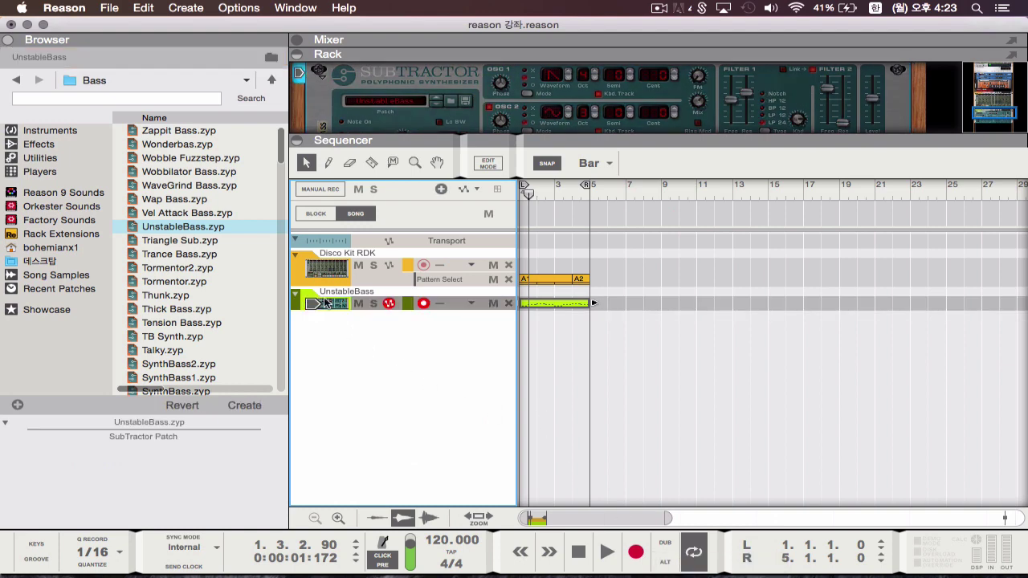
pyautogui.click(656, 568)
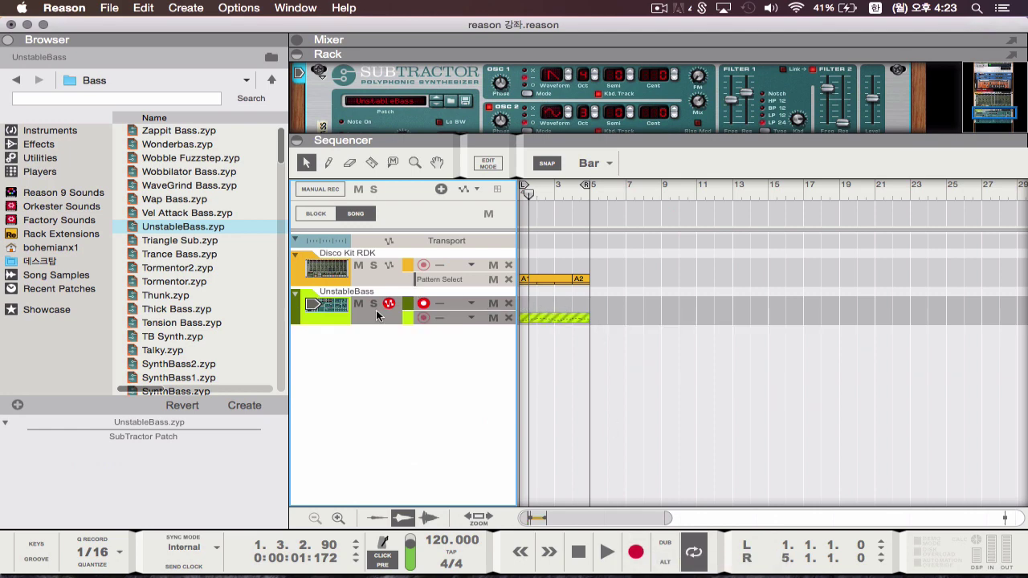
# Enlarge the rack area to show the SubTractor and reopen the On-screen Piano Keys window
pyautogui.moveTo(556, 164); pyautogui.dragTo(537, 315)
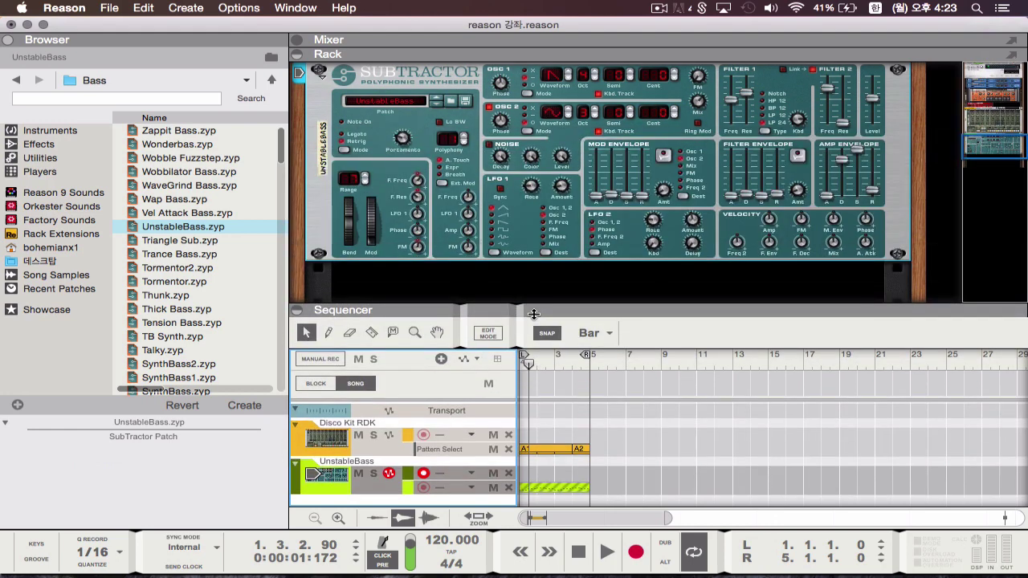
pyautogui.scroll(2, 562, 241)
pyautogui.press('F4')
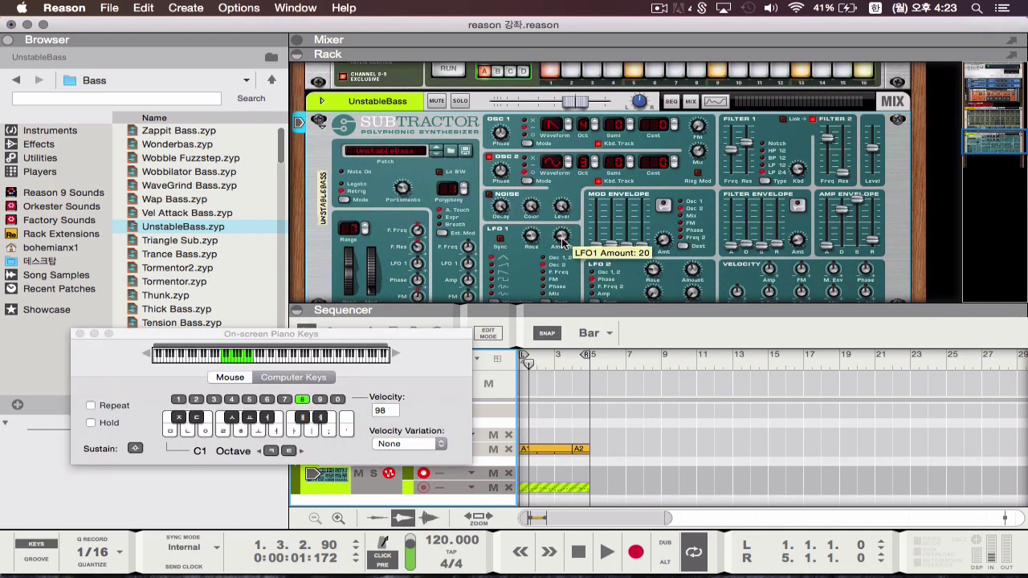
# Rehearse a bass riff on C, E and F with the On-screen Piano Keys
pyautogui.press('a')
pyautogui.press('d')
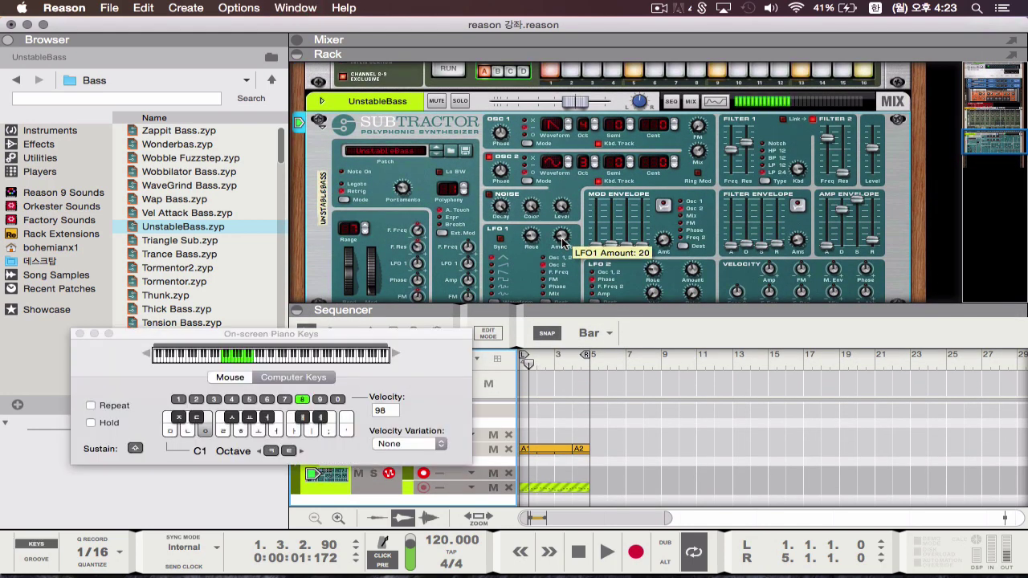
pyautogui.press('f')
pyautogui.press('a')
pyautogui.press('d')
pyautogui.press('f')
pyautogui.press('d')
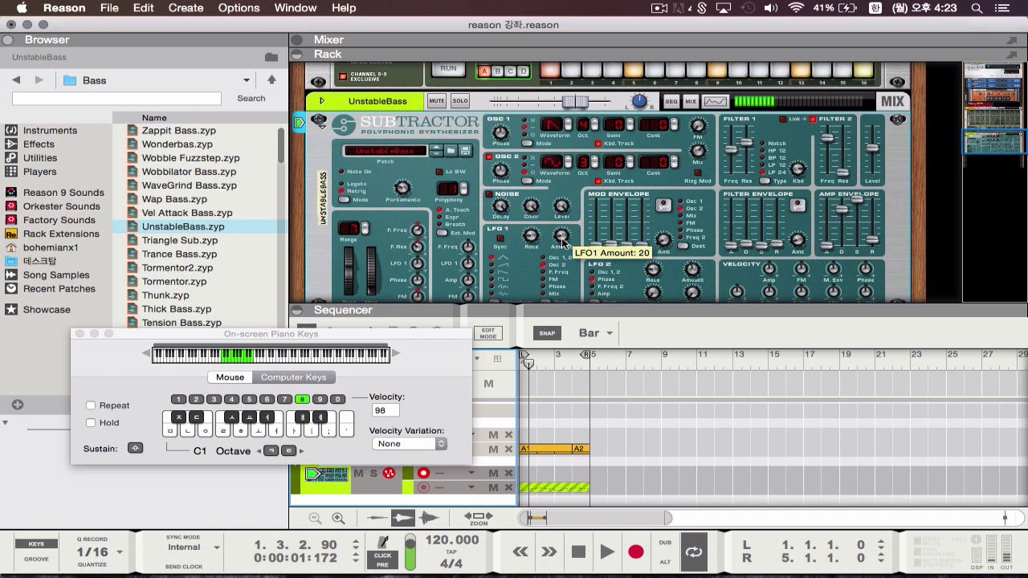
pyautogui.press('f')
pyautogui.press('a')
pyautogui.press('d')
pyautogui.press('f')
pyautogui.press('f')
pyautogui.press('f')
pyautogui.press('d')
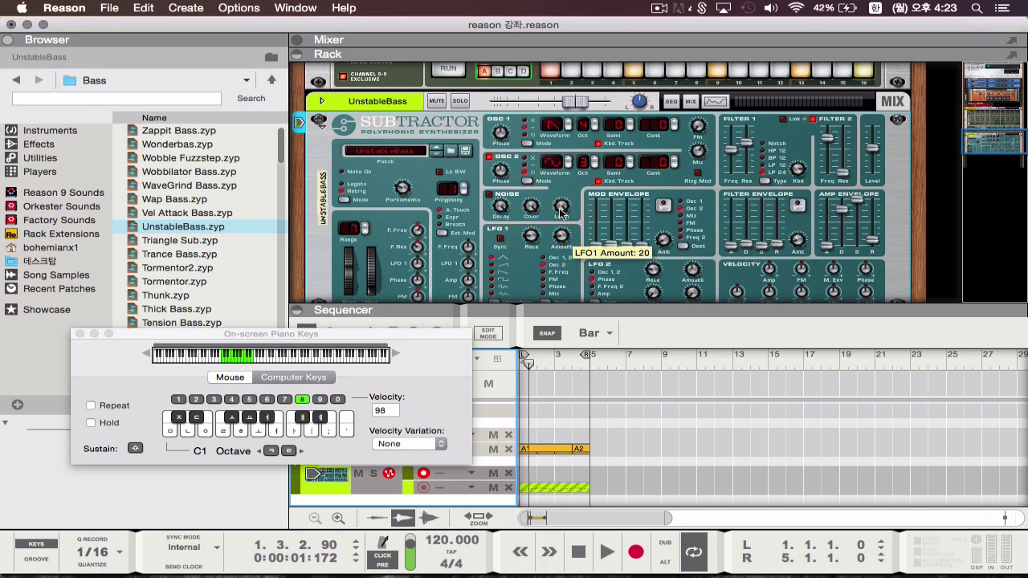
pyautogui.press('a')
pyautogui.press('d')
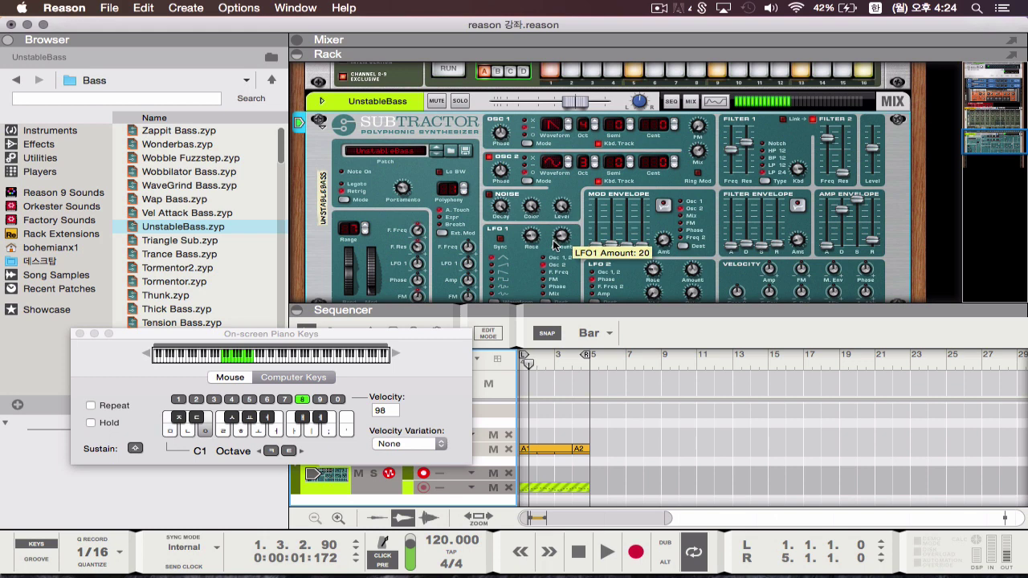
pyautogui.press('f')
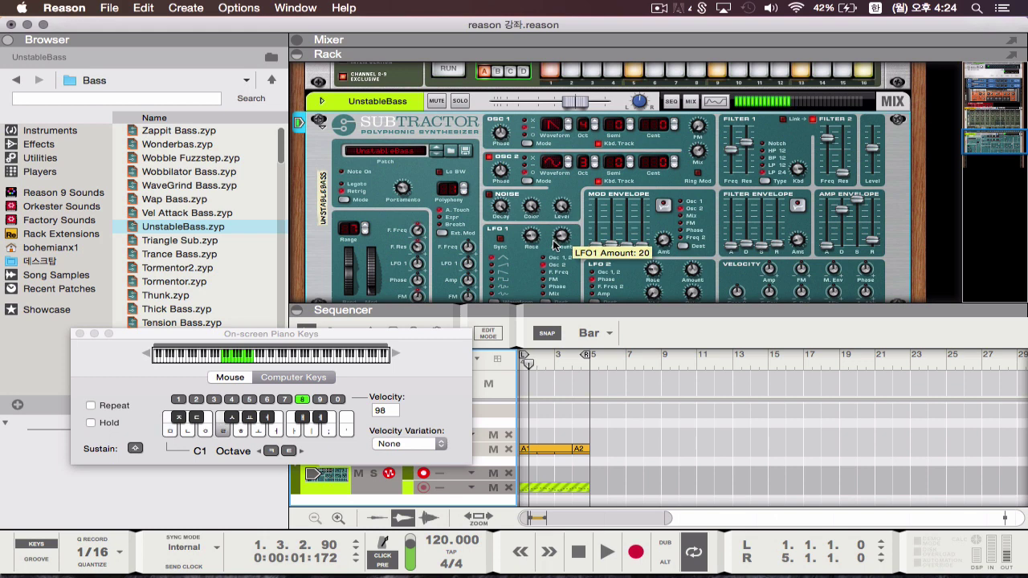
pyautogui.press('d')
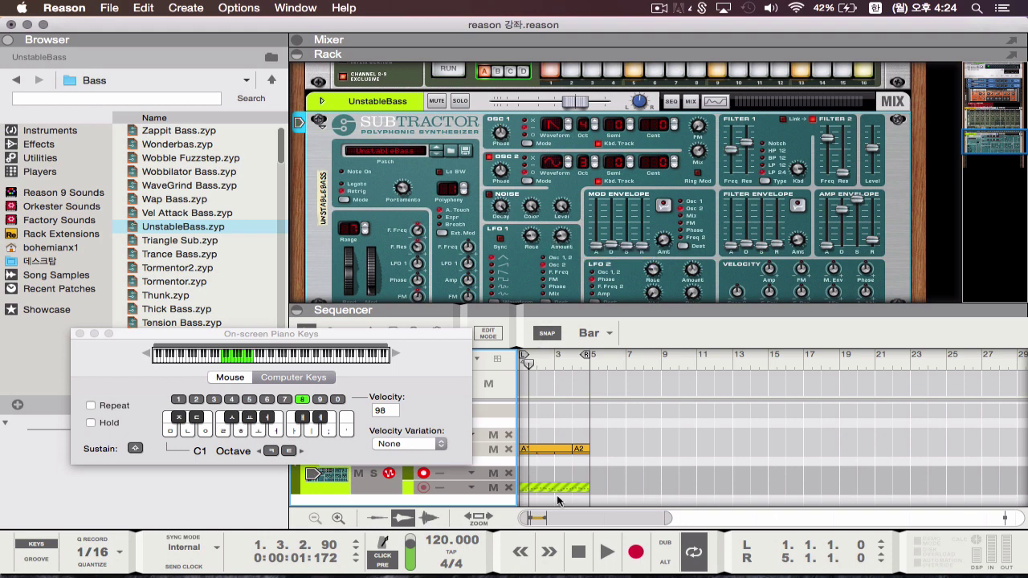
# Record the bass riff from the start of the four-bar loop onto the new UnstableBass note lane and end recording after one pass
pyautogui.click(578, 552)
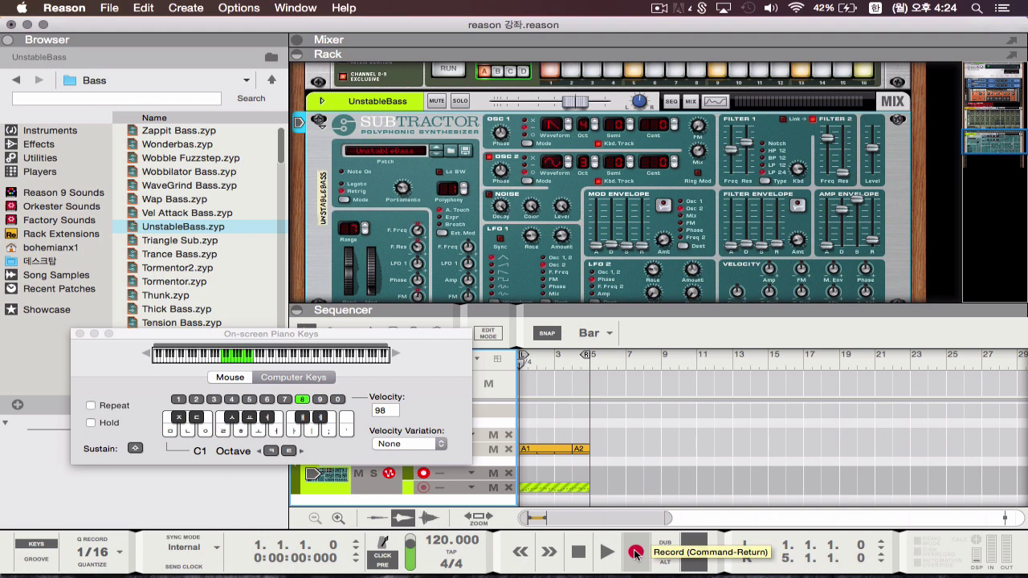
pyautogui.click(635, 553)
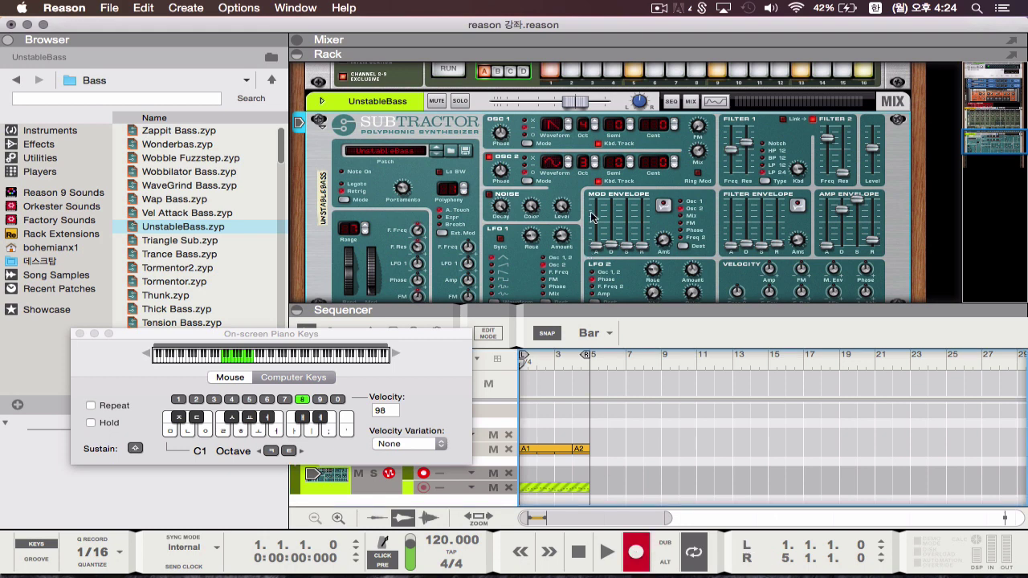
pyautogui.press('space')
pyautogui.press('d')
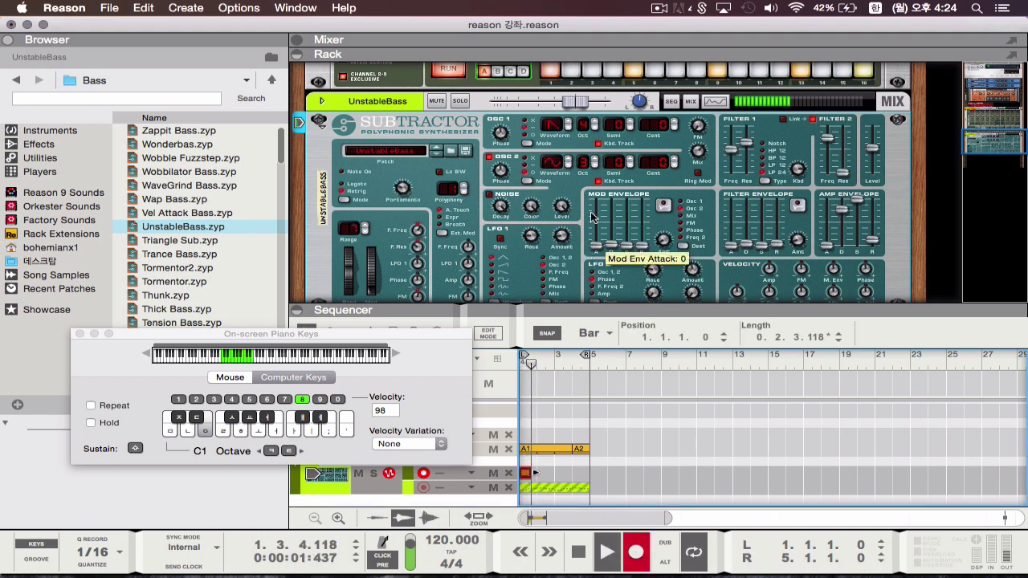
pyautogui.press('d')
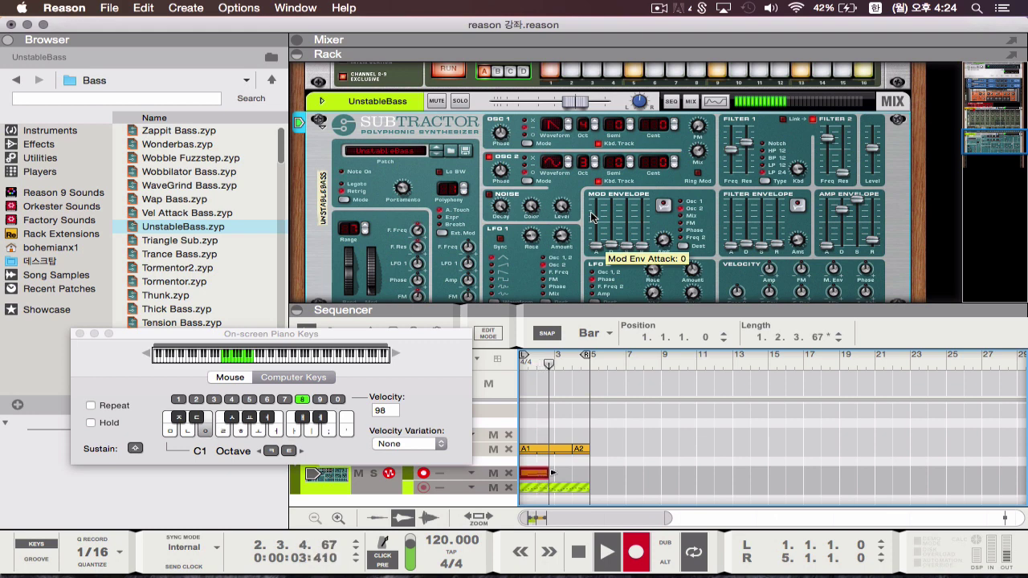
pyautogui.press('d')
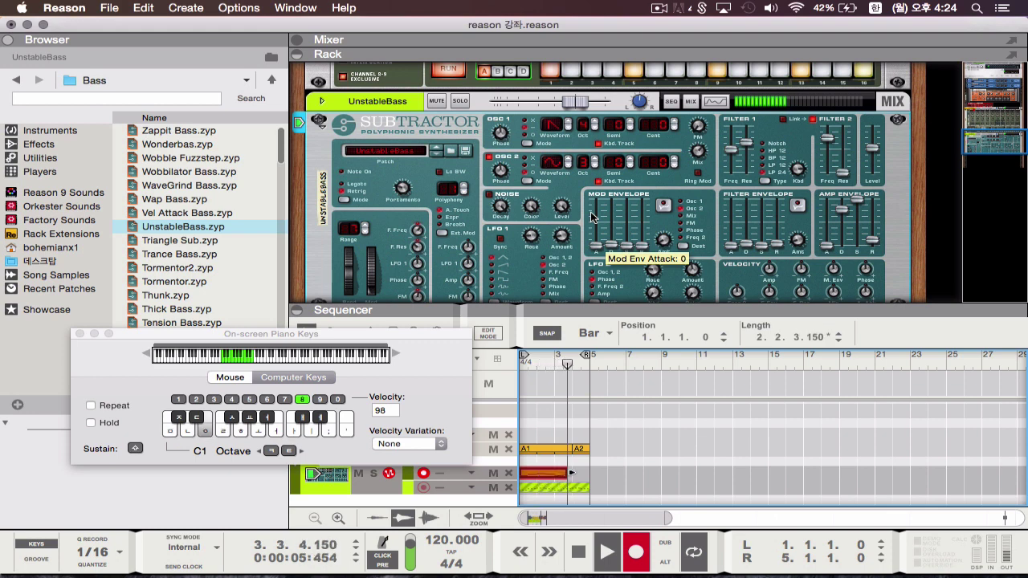
pyautogui.press('d')
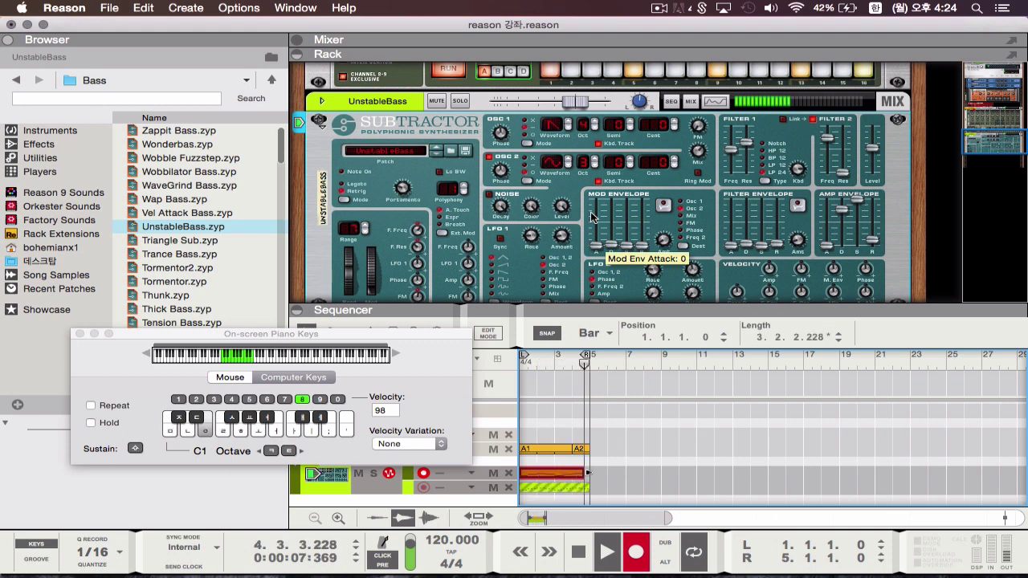
pyautogui.press('super+Return')
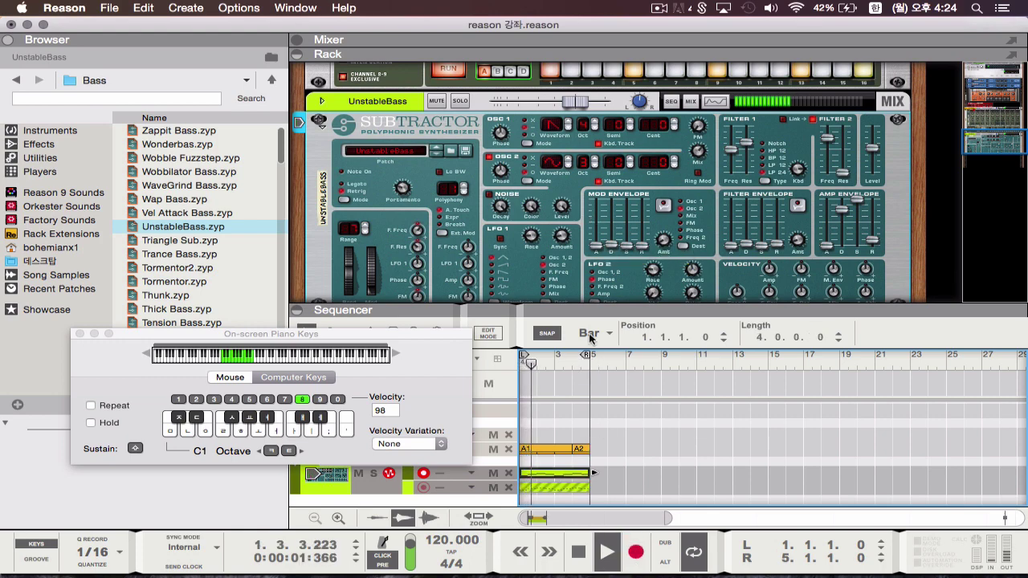
# Enlarge the rack area, switch off the metronome click and move the On-screen Piano Keys window clear of the browser list
pyautogui.moveTo(582, 308); pyautogui.dragTo(582, 368)
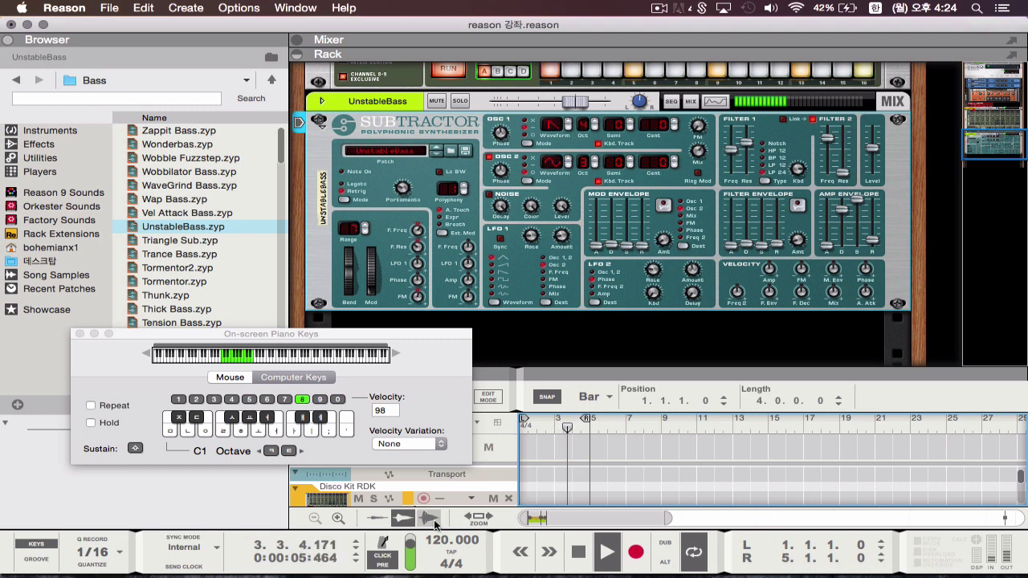
pyautogui.click(390, 556)
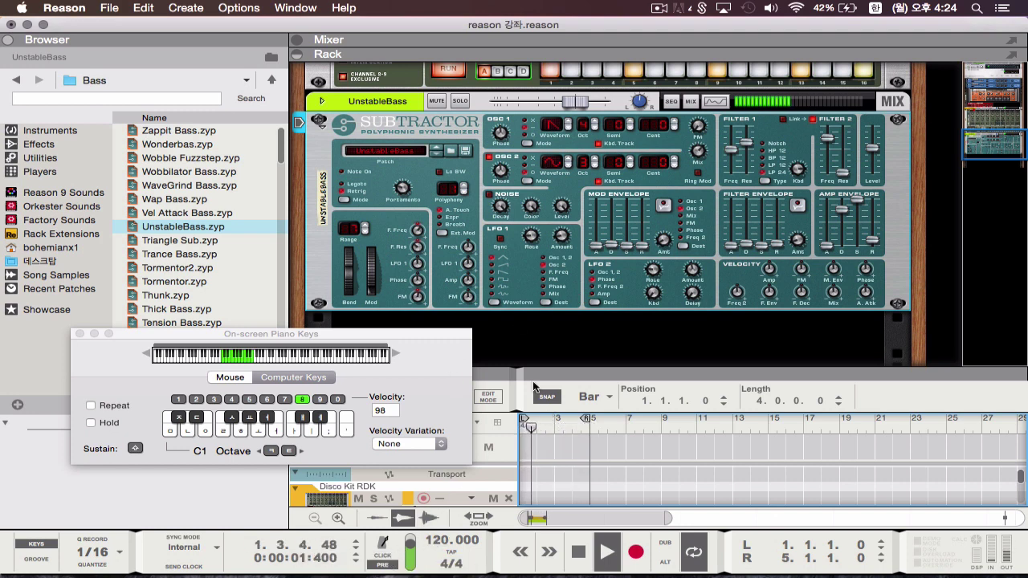
pyautogui.moveTo(454, 339); pyautogui.dragTo(477, 414)
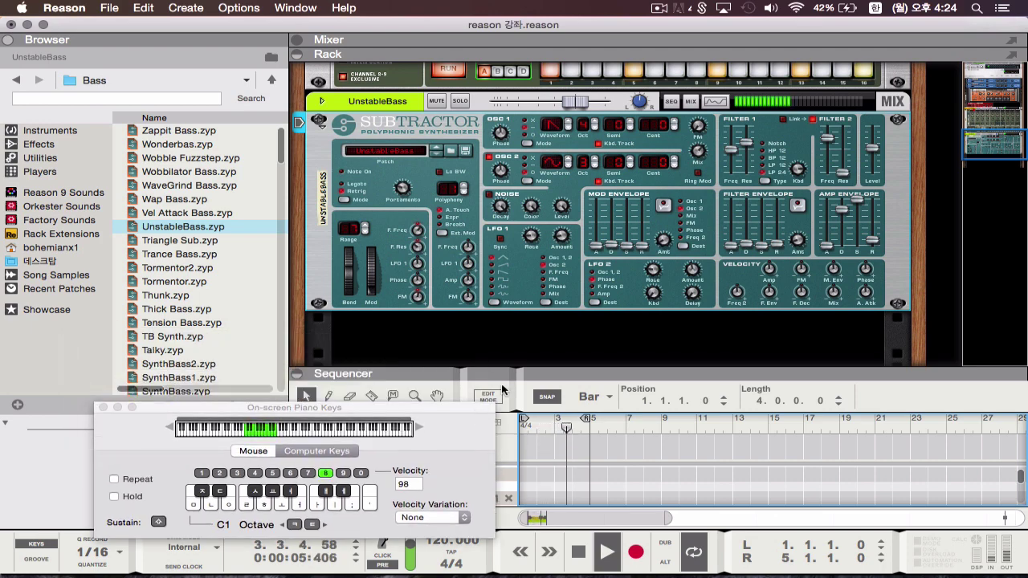
# Look through the Reason instrument devices and the list of effect devices in the browser
pyautogui.click(44, 132)
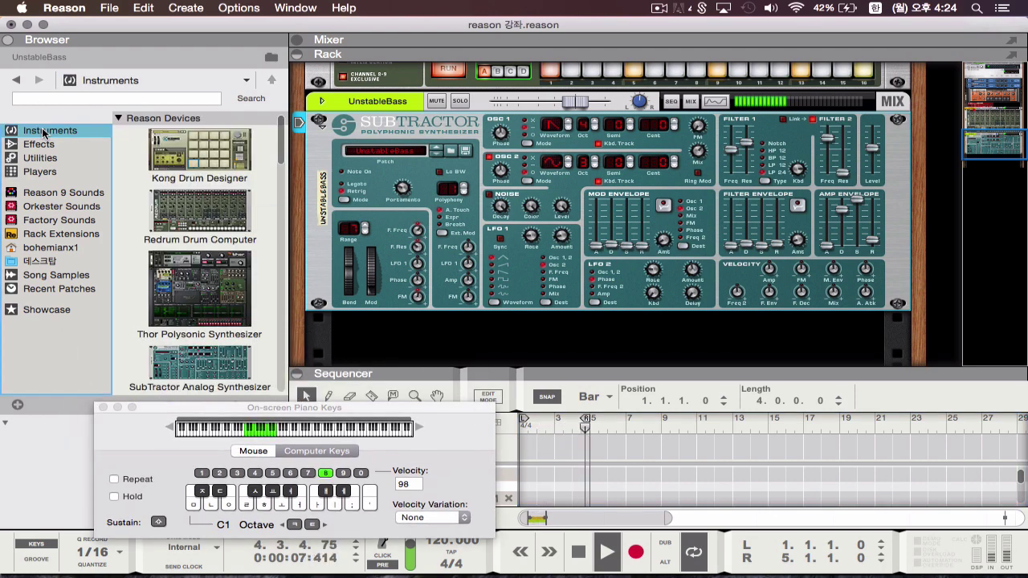
pyautogui.click(48, 145)
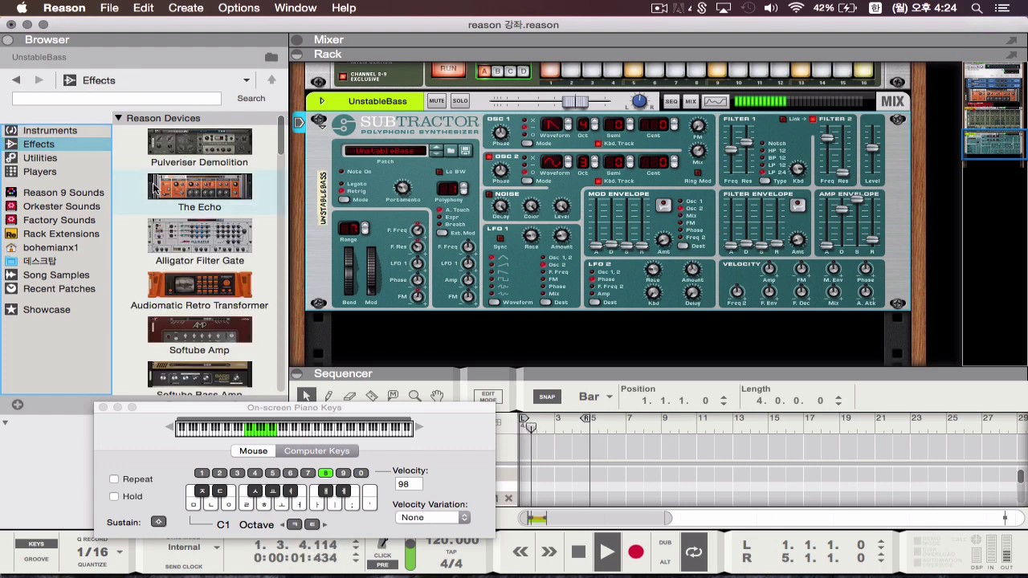
pyautogui.scroll(-3, 216, 236)
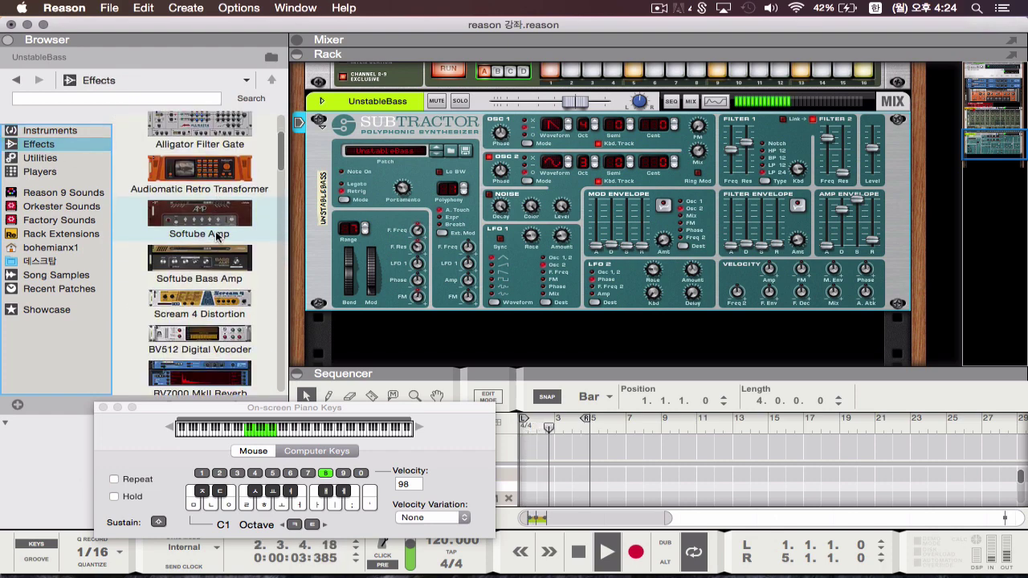
pyautogui.scroll(2, 204, 201)
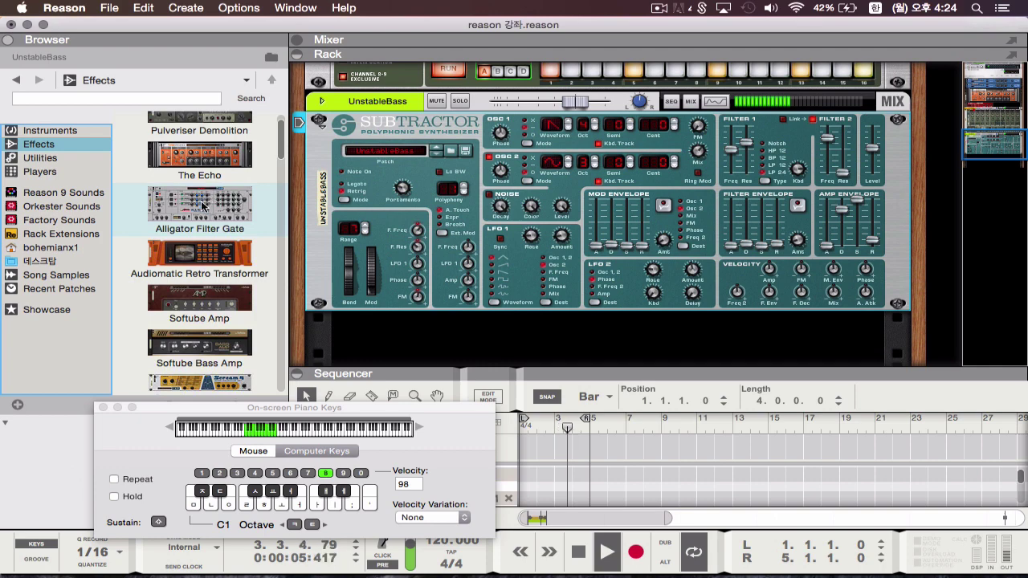
pyautogui.scroll(-4, 202, 206)
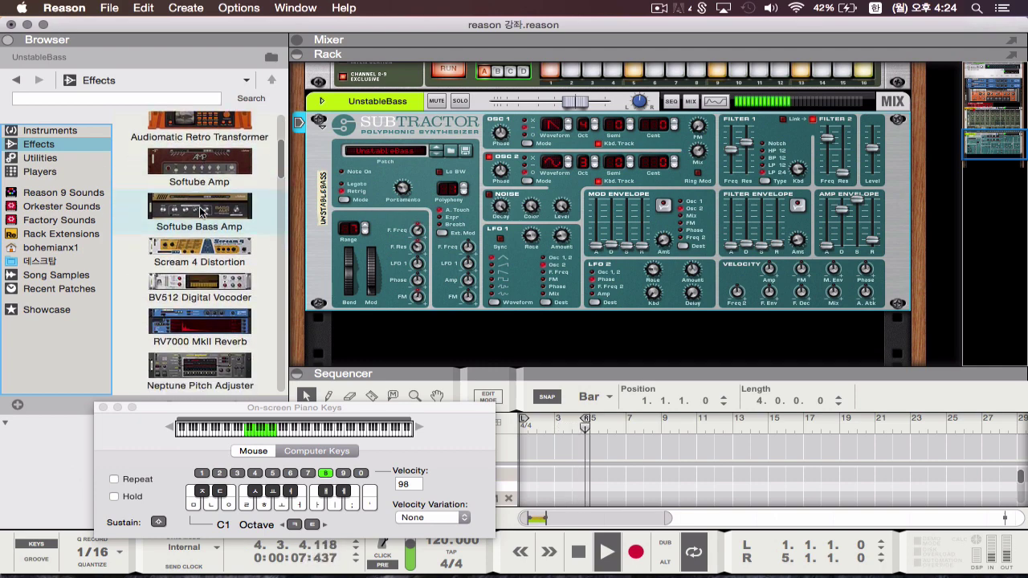
pyautogui.scroll(-5, 201, 211)
pyautogui.scroll(10, 201, 211)
pyautogui.scroll(-1, 201, 210)
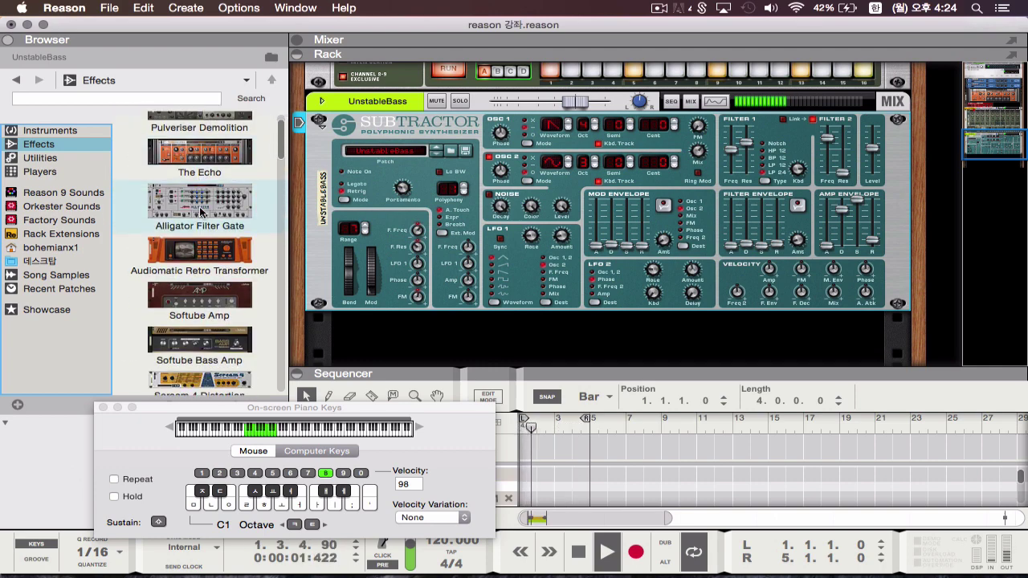
pyautogui.scroll(-4, 201, 210)
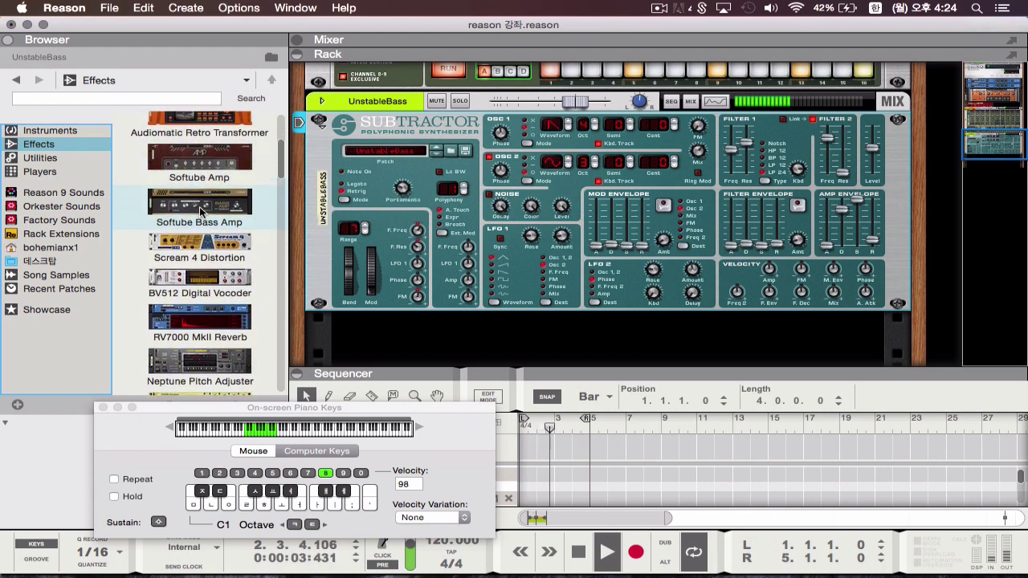
pyautogui.scroll(-5, 201, 210)
pyautogui.scroll(5, 200, 210)
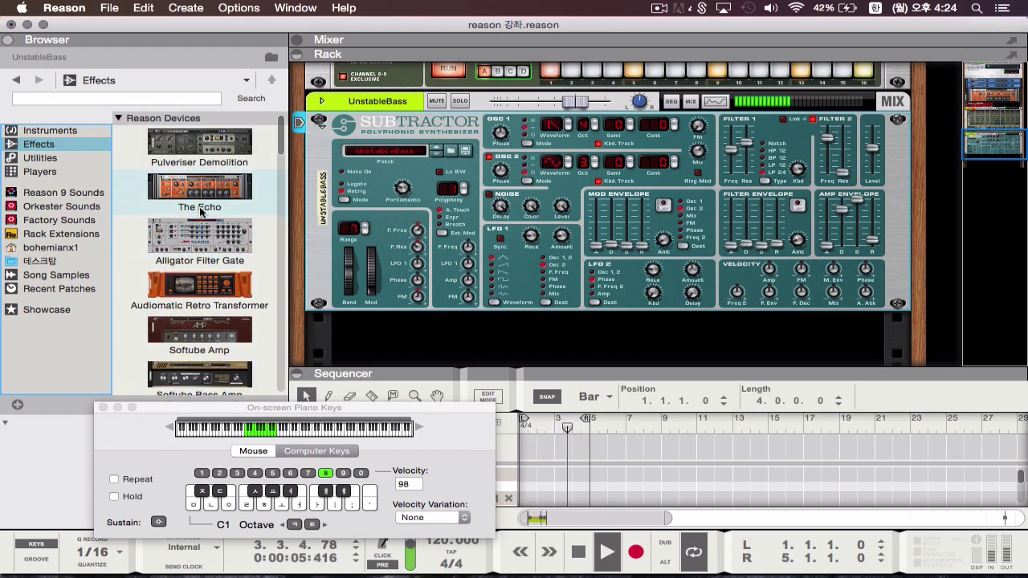
# Add a Matrix Pattern Sequencer from the utility devices to the rack directly below the SubTractor
pyautogui.click(80, 159)
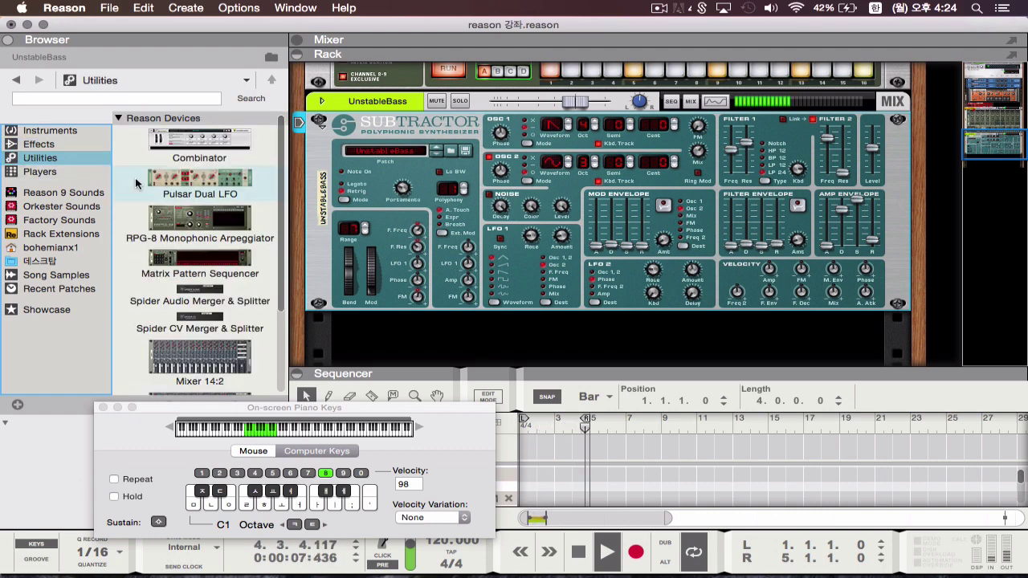
pyautogui.scroll(-2, 193, 203)
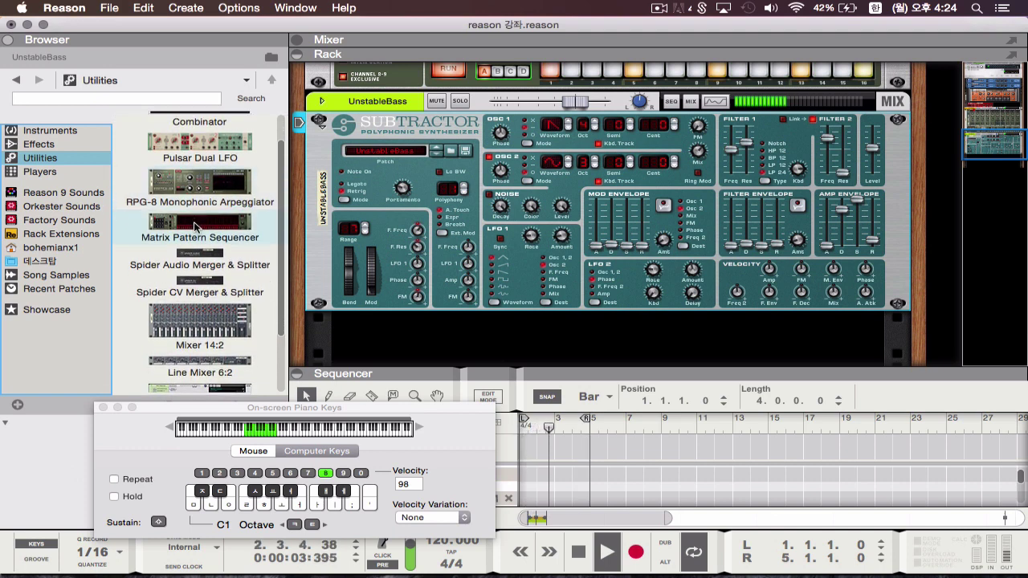
pyautogui.moveTo(194, 228); pyautogui.dragTo(398, 345)
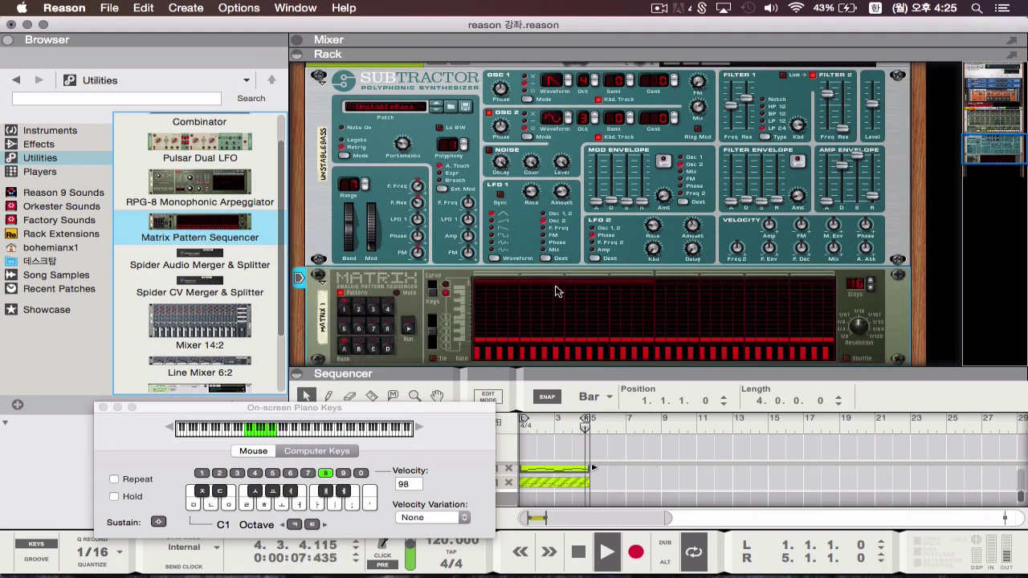
# Disconnect the Matrix cables from the SubTractor's Sequencer Control Gate and CV inputs at the back of the rack and return to the front
pyautogui.scroll(-2, 556, 290)
pyautogui.press('Tab')
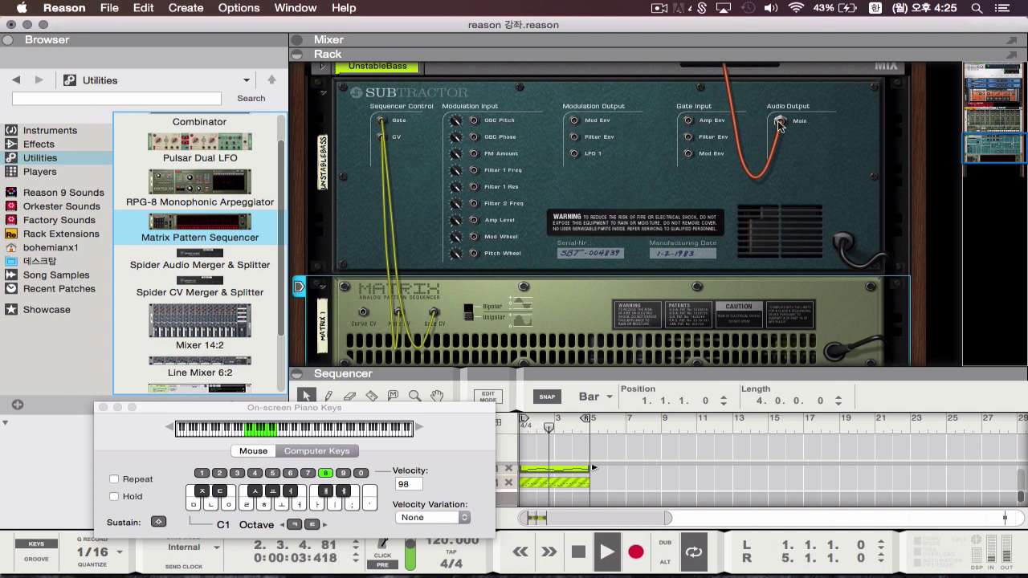
pyautogui.moveTo(382, 121); pyautogui.dragTo(365, 210)
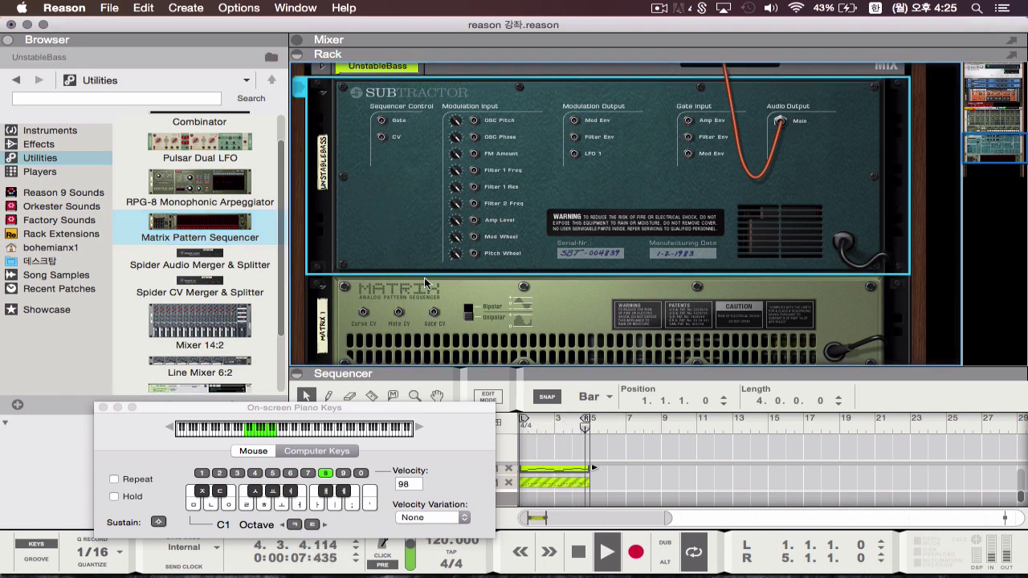
pyautogui.press('Tab')
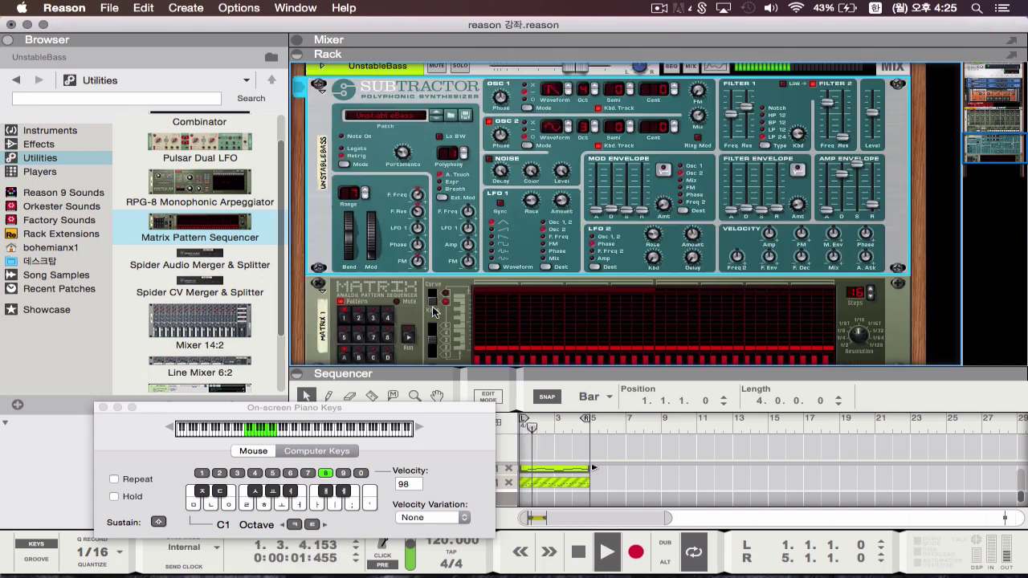
# Connect the Matrix Gate CV output to the SubTractor's Filter 1 Freq modulation input at the rear and flip the rack to the front
pyautogui.scroll(-1, 449, 305)
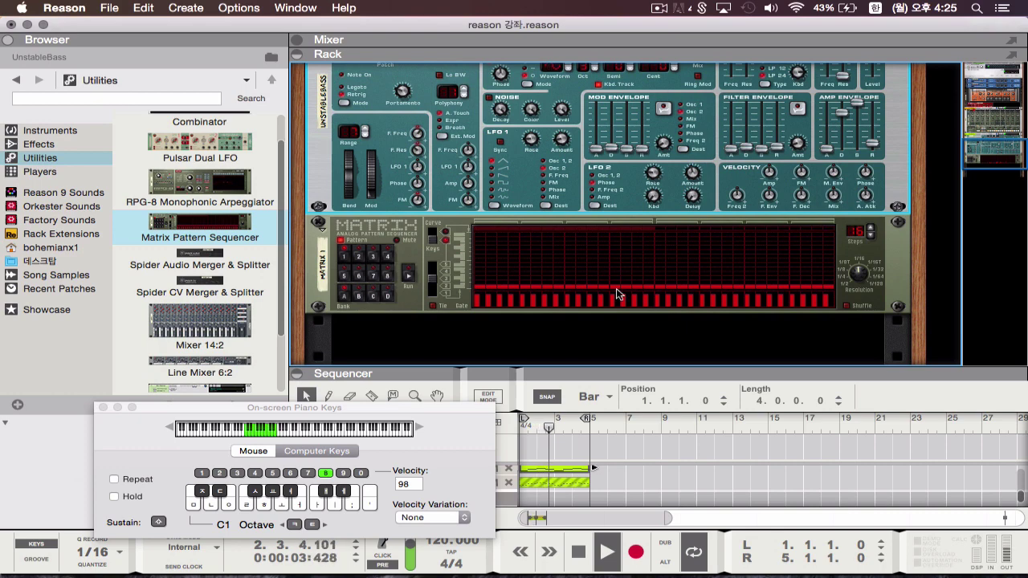
pyautogui.press('Tab')
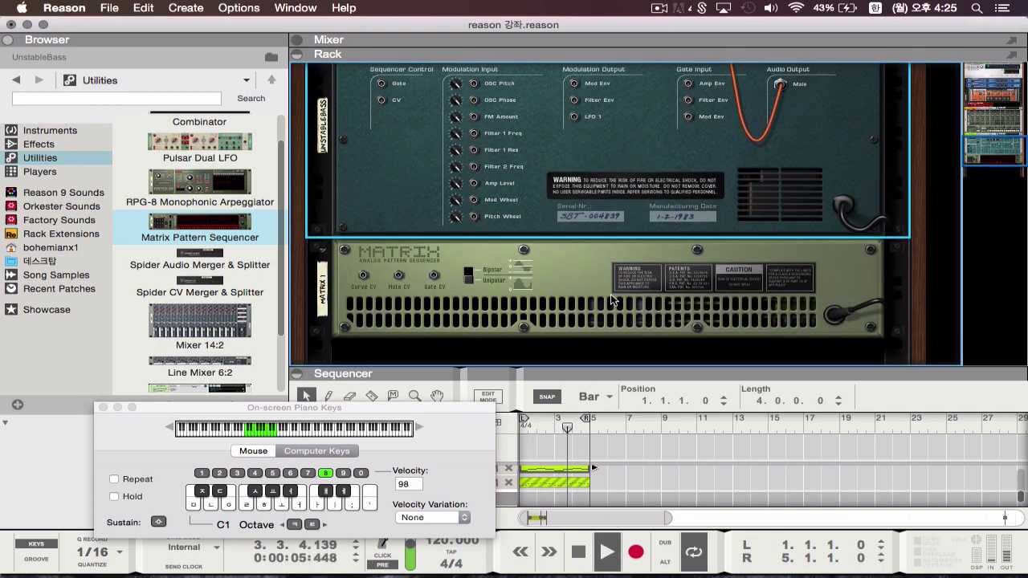
pyautogui.moveTo(433, 275); pyautogui.dragTo(476, 211)
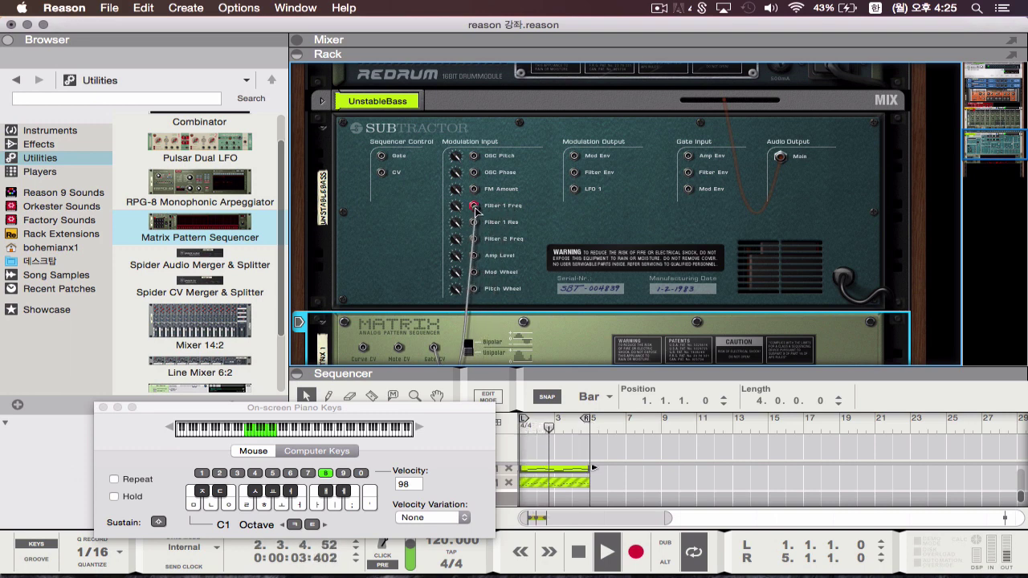
pyautogui.moveTo(474, 211); pyautogui.dragTo(475, 208)
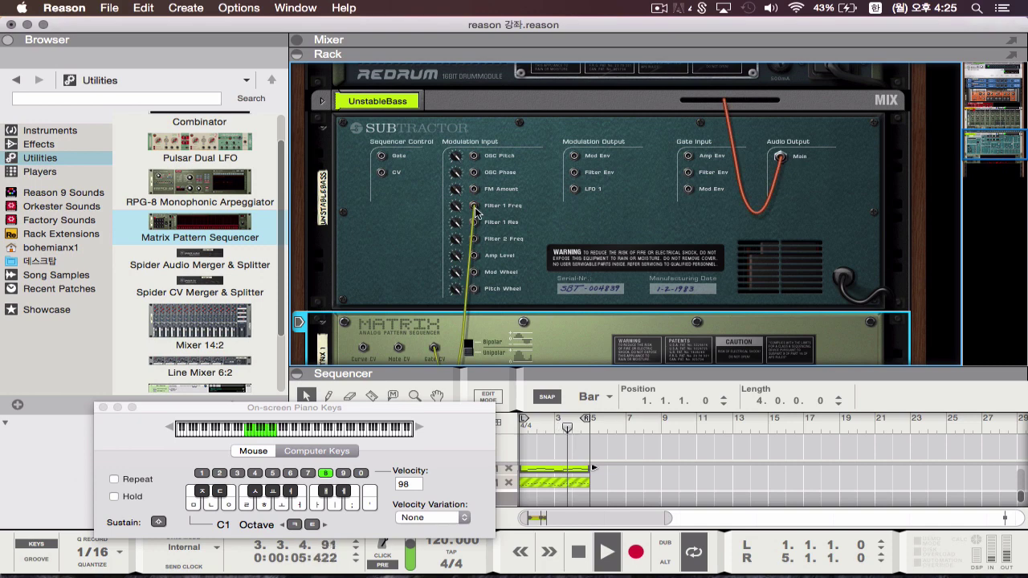
pyautogui.press('Tab')
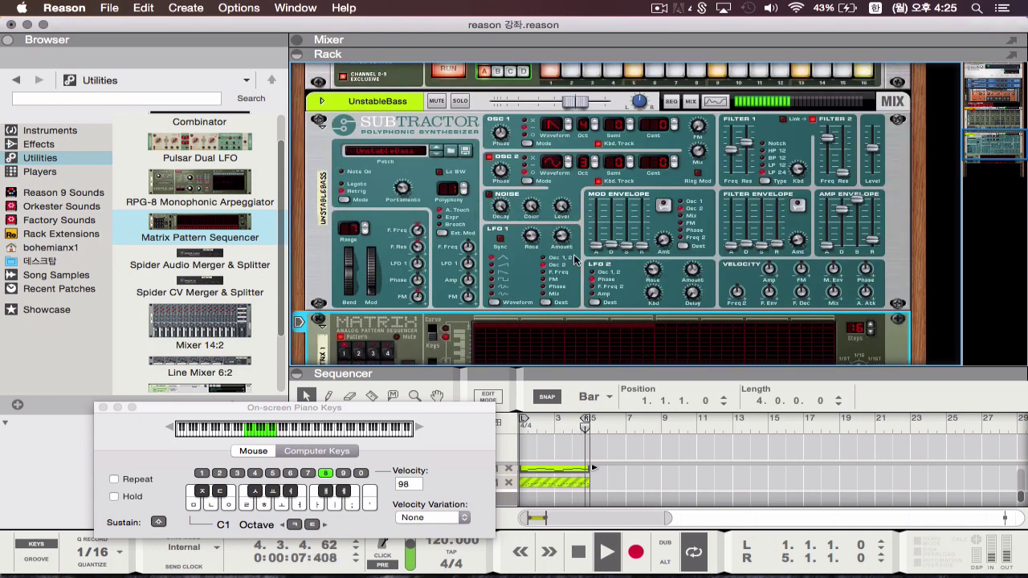
# Start the Matrix pattern running and review the SubTractor and Matrix panels while the loop plays
pyautogui.scroll(-3, 573, 254)
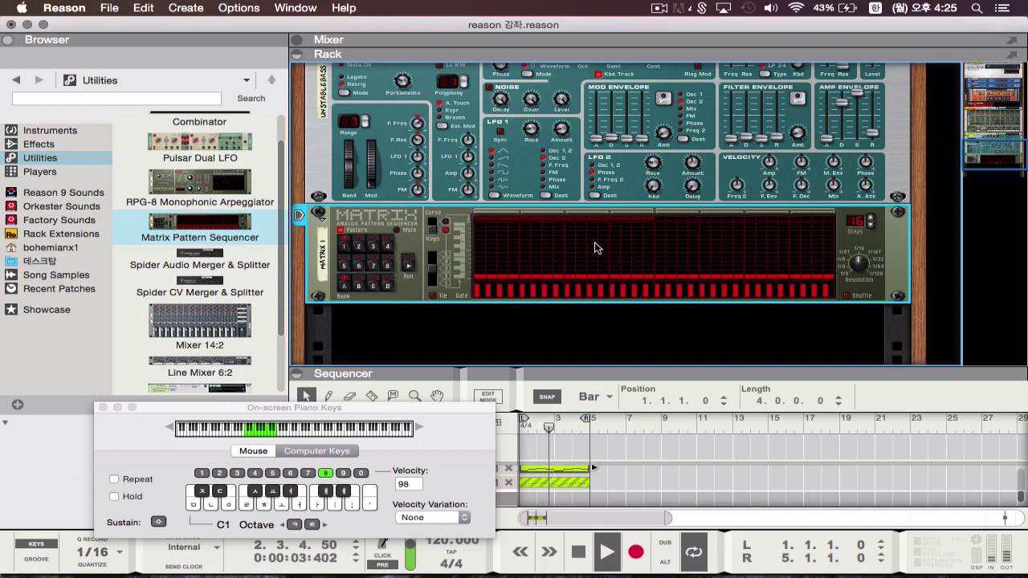
pyautogui.scroll(4, 595, 242)
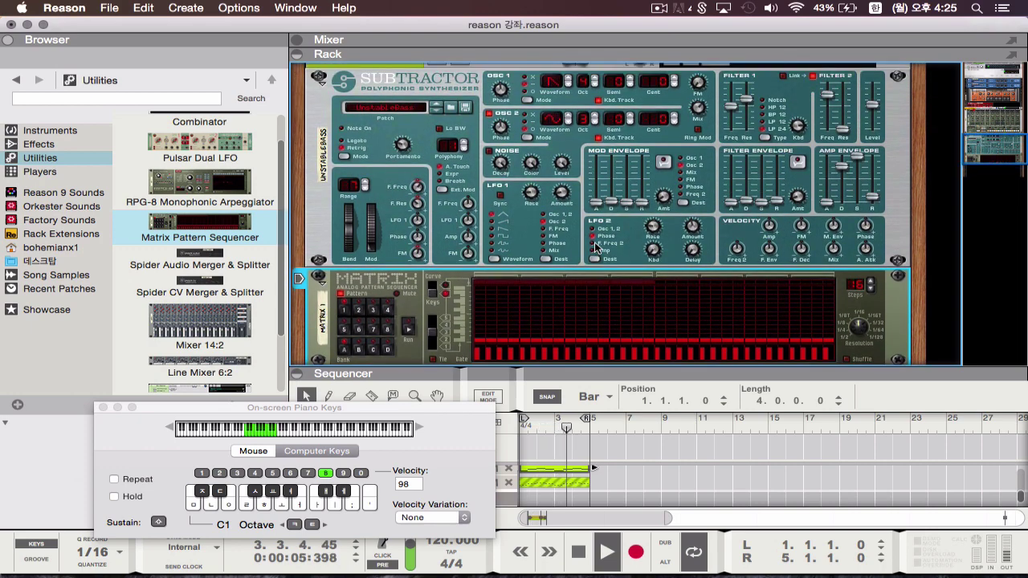
pyautogui.scroll(-6, 594, 248)
pyautogui.scroll(3, 594, 242)
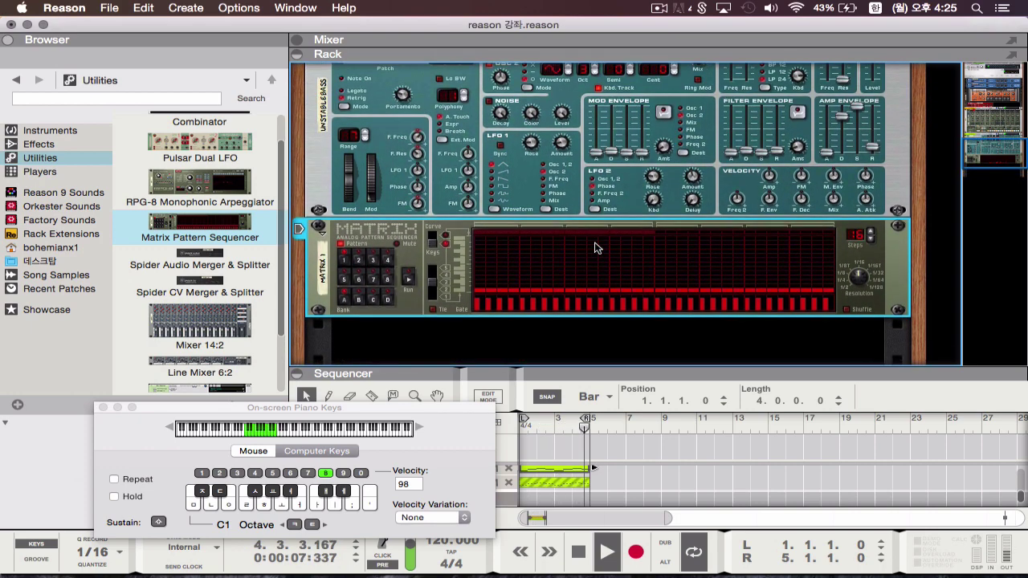
pyautogui.scroll(3, 595, 247)
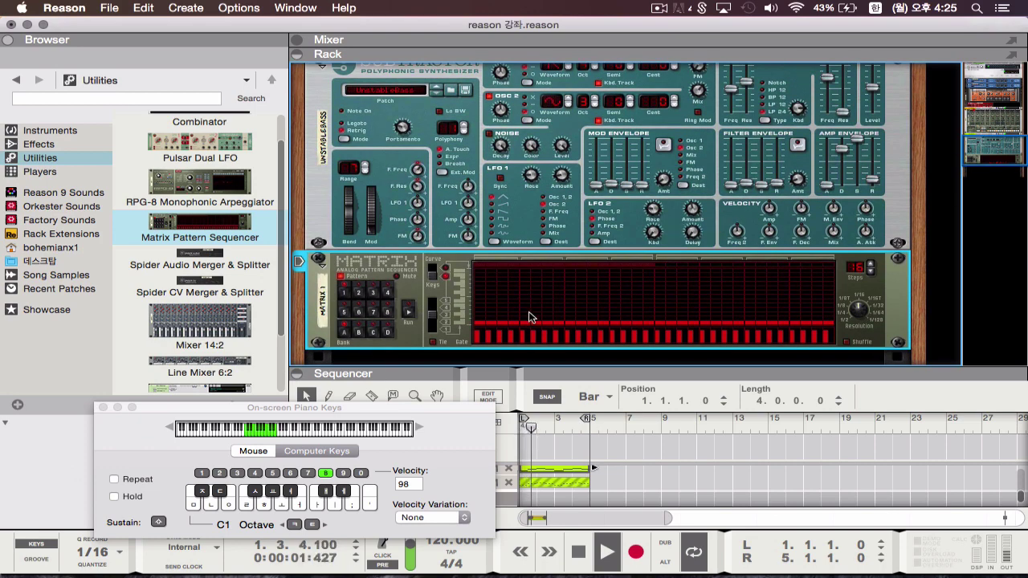
pyautogui.click(409, 312)
pyautogui.scroll(3, 660, 211)
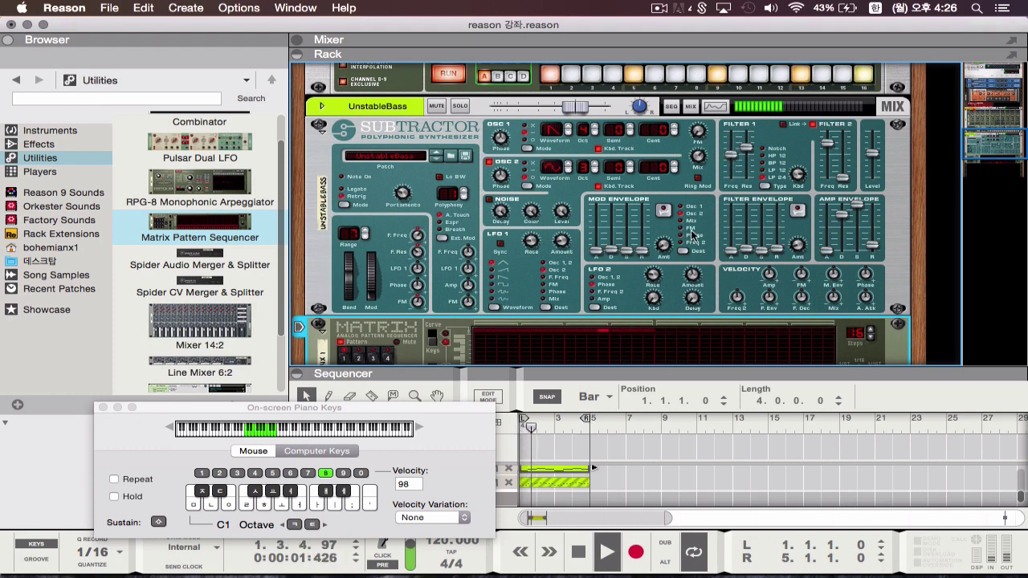
pyautogui.scroll(-3, 670, 275)
pyautogui.scroll(2, 650, 307)
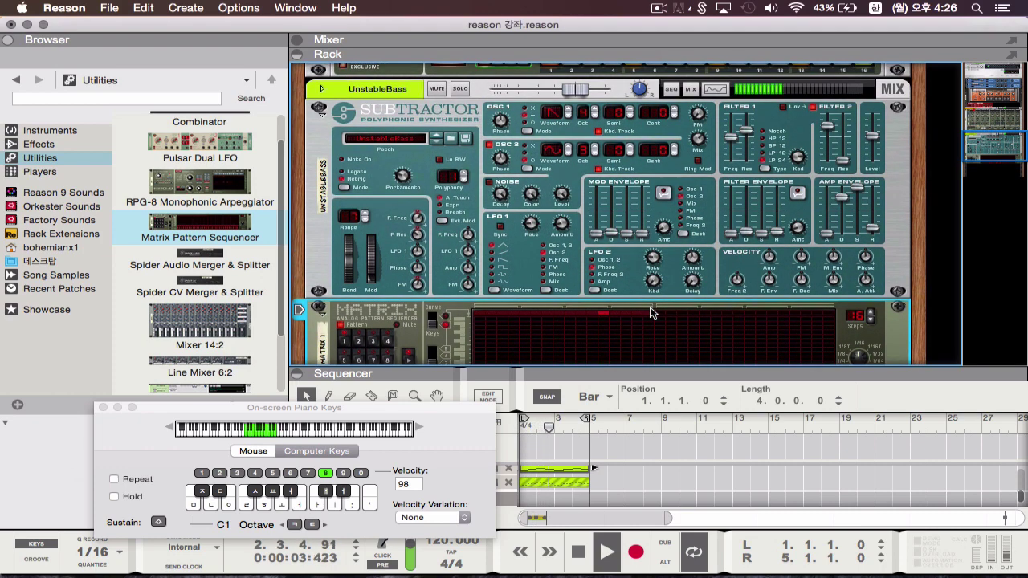
# Set the SubTractor's Filter 1 Freq to 55 and remove scattered gate steps from the first half of the Matrix pattern
pyautogui.moveTo(734, 143)
pyautogui.mouseDown()
pyautogui.moveTo(734, 127)
pyautogui.moveTo(735, 145)
pyautogui.mouseUp()
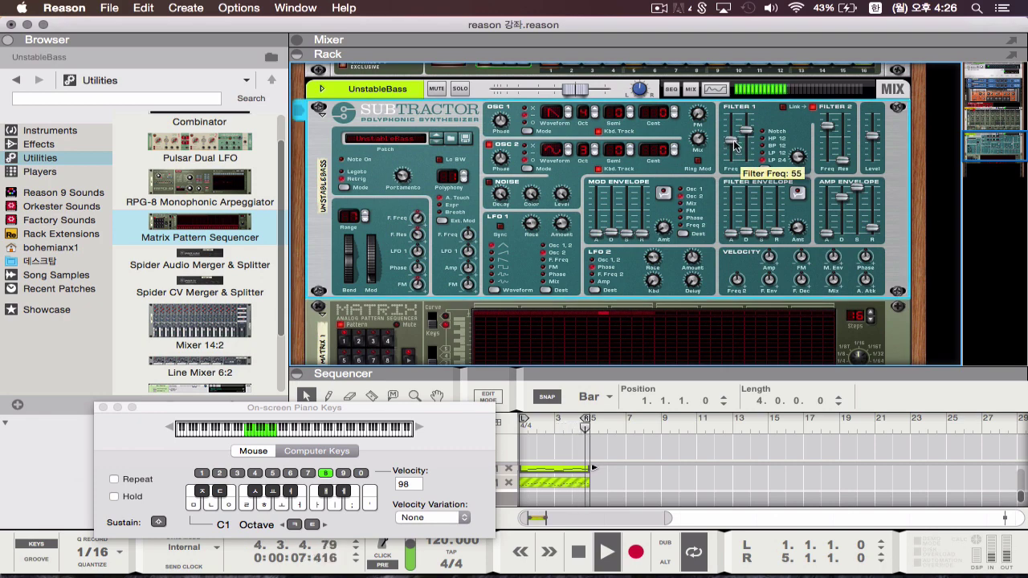
pyautogui.scroll(-4, 599, 316)
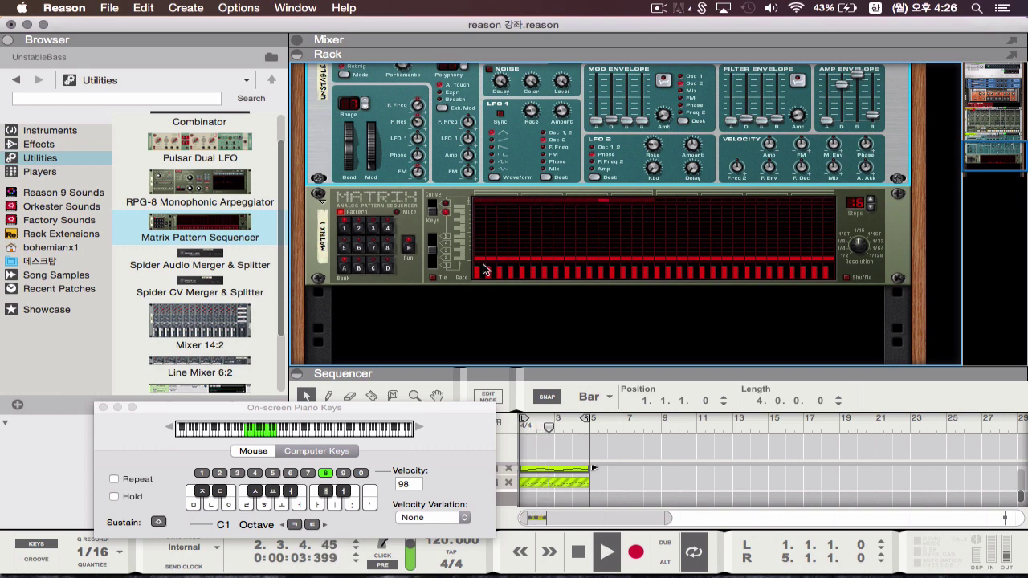
pyautogui.click(490, 273)
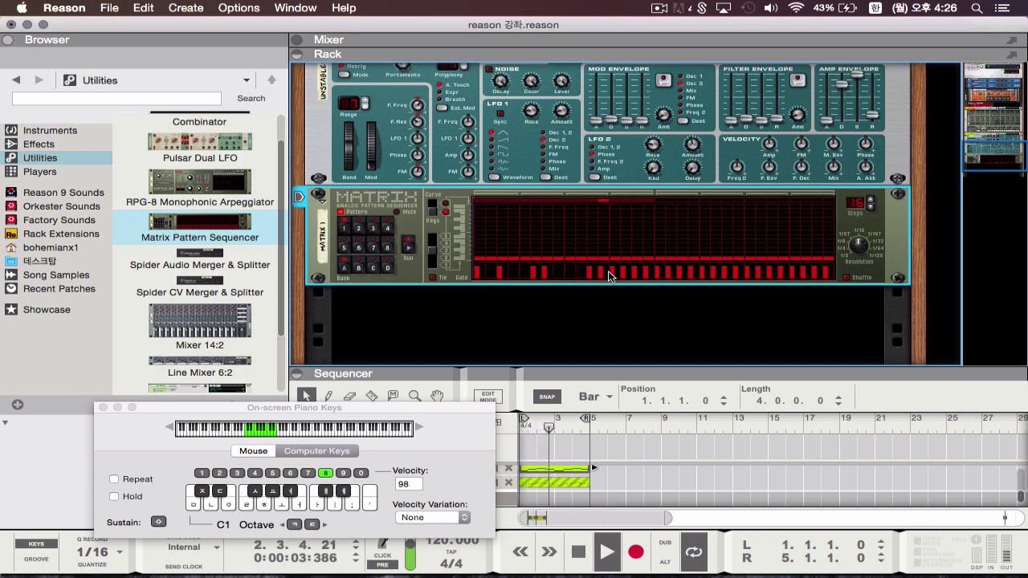
pyautogui.click(568, 268)
# Turn on Tie, draw tied gates of varying heights across the Matrix pattern's first 16 steps, and stop playback
pyautogui.click(435, 278)
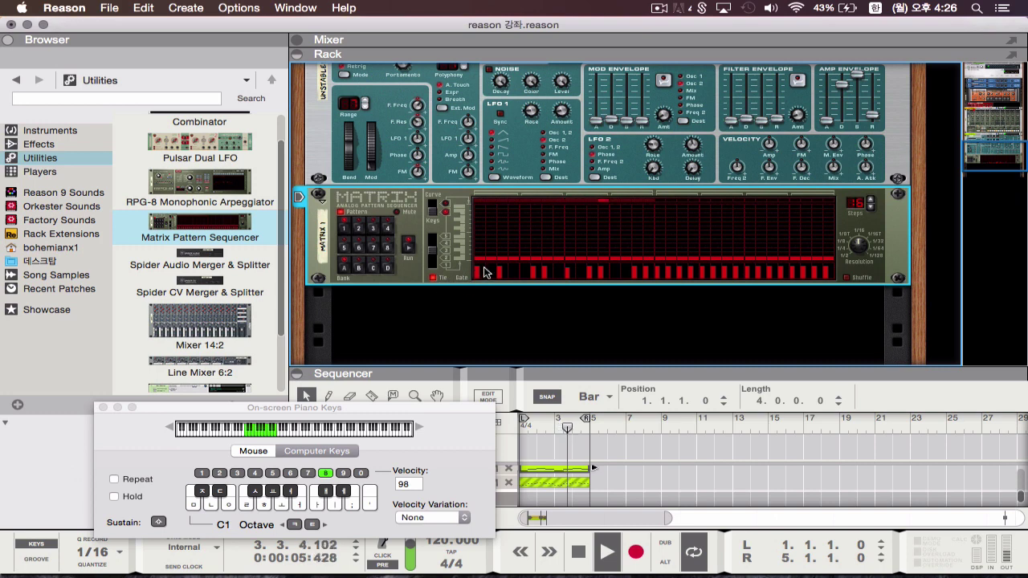
pyautogui.moveTo(479, 271); pyautogui.dragTo(502, 261)
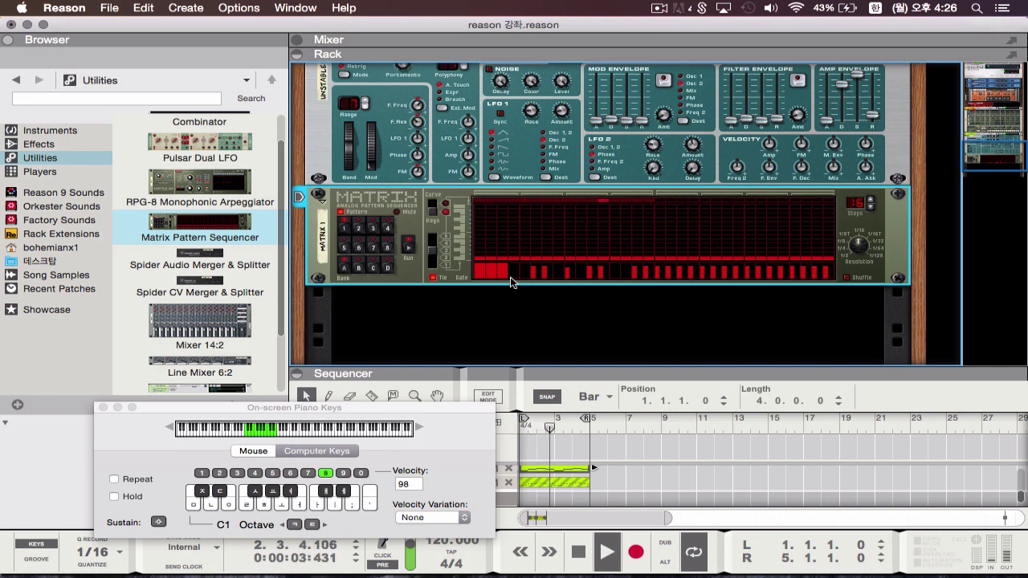
pyautogui.moveTo(489, 266); pyautogui.dragTo(503, 278)
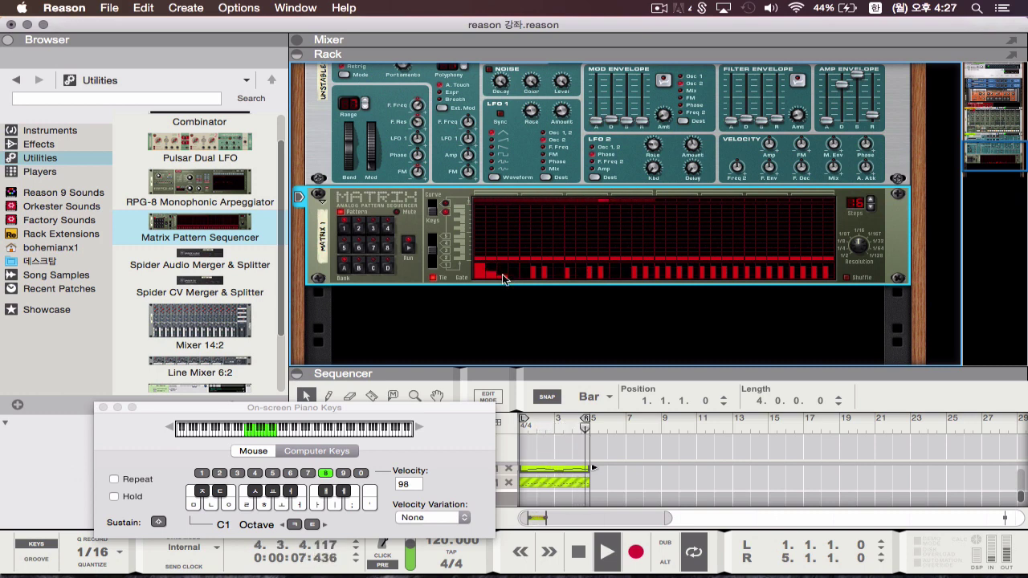
pyautogui.moveTo(502, 278)
pyautogui.mouseDown()
pyautogui.moveTo(552, 266)
pyautogui.moveTo(619, 286)
pyautogui.moveTo(618, 273)
pyautogui.moveTo(643, 277)
pyautogui.moveTo(546, 272)
pyautogui.moveTo(597, 273)
pyautogui.mouseUp()
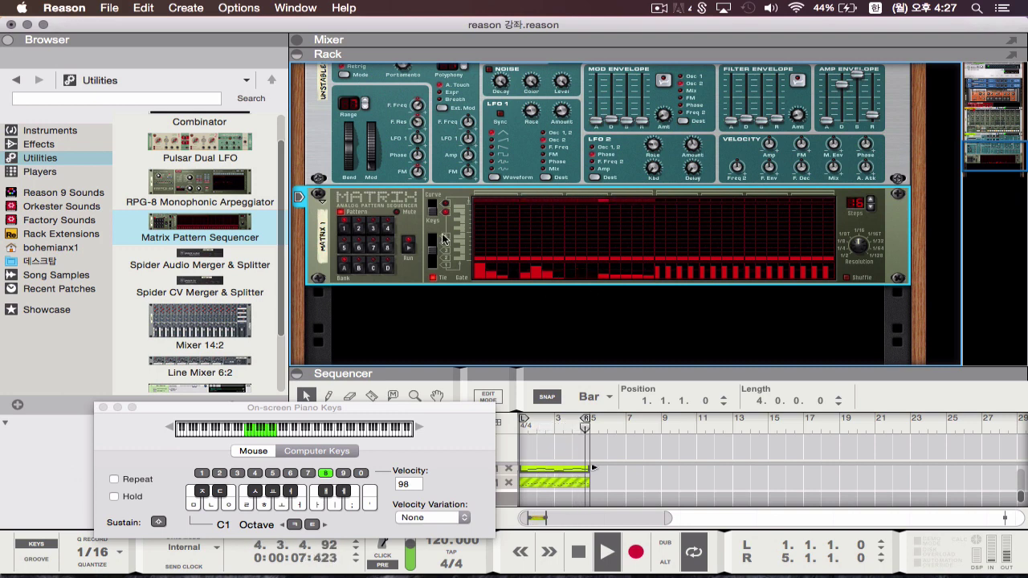
pyautogui.press('space')
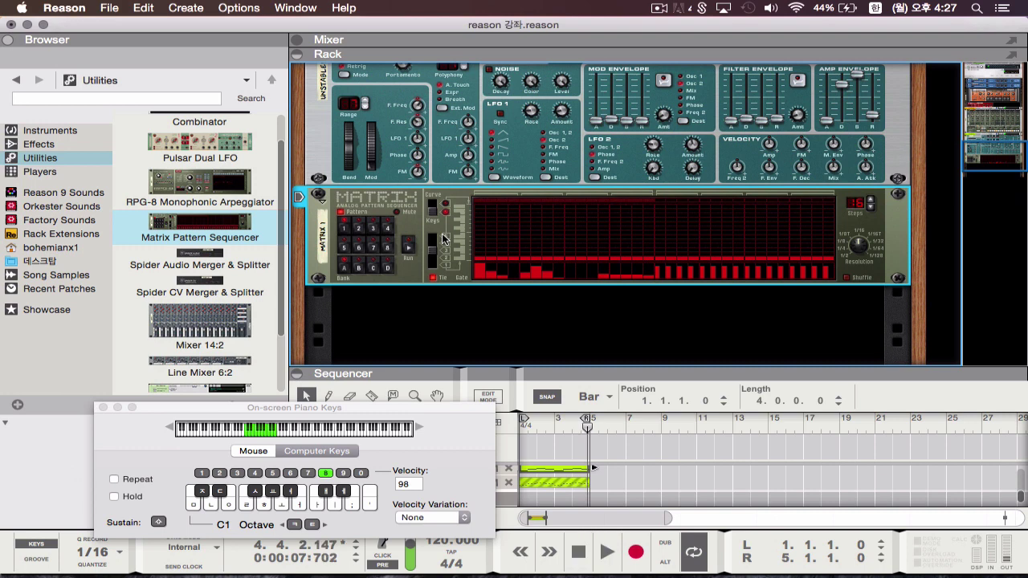
# Compare an unedited Matrix pattern with pattern 1 and restart the loop from the beginning
pyautogui.click(359, 230)
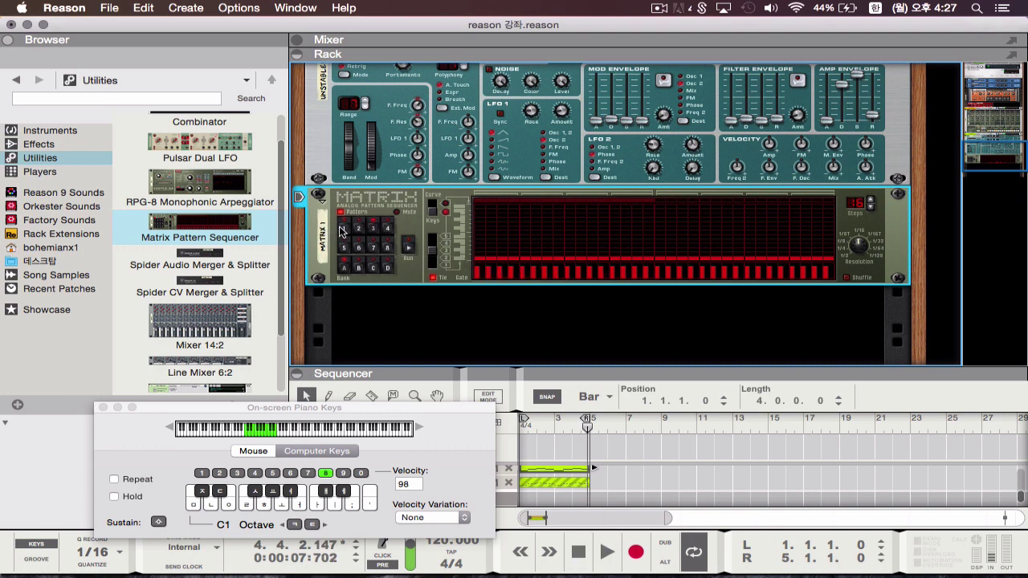
pyautogui.click(346, 230)
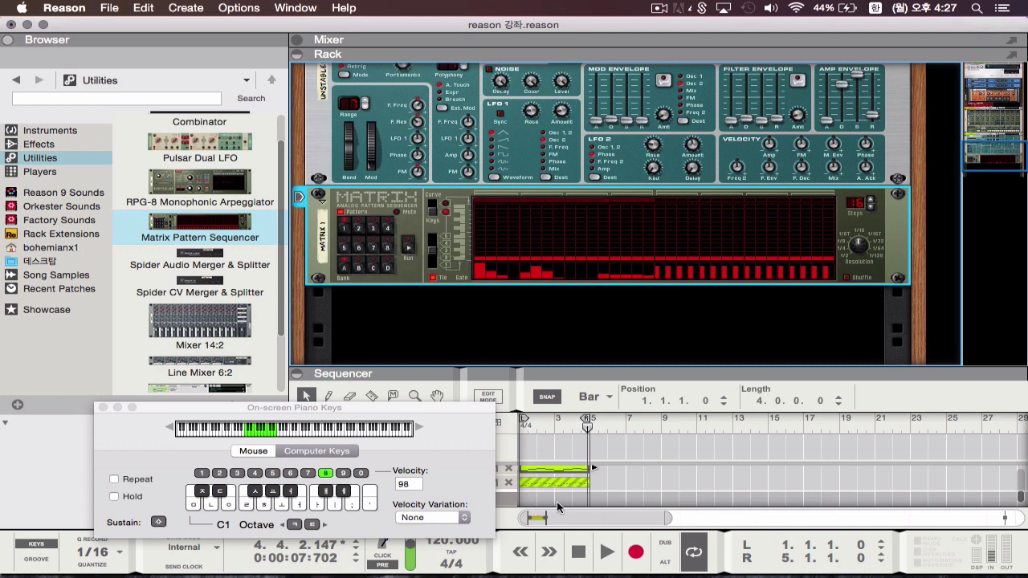
pyautogui.click(579, 552)
pyautogui.click(608, 551)
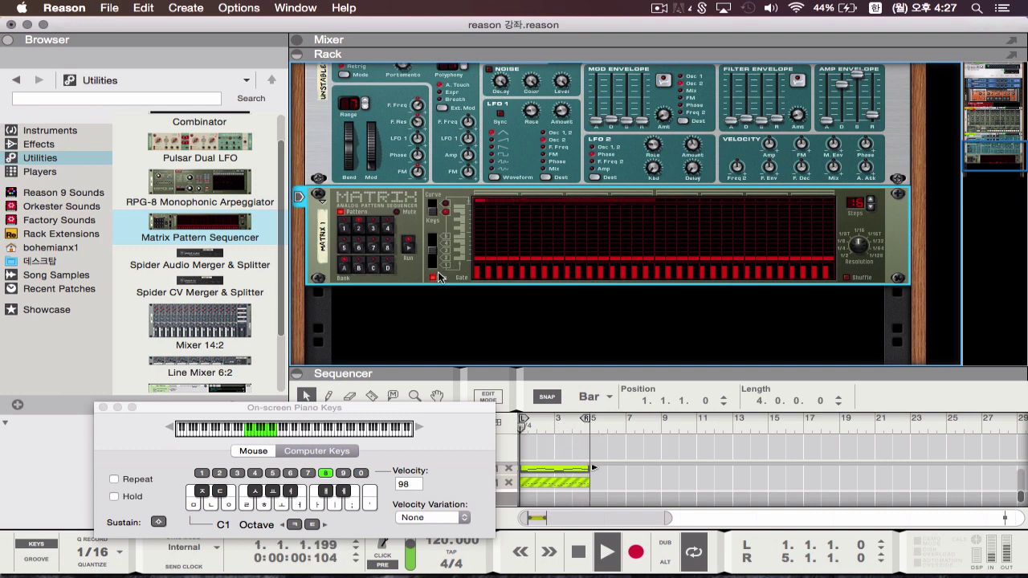
# With Tie off, thin out the gates of the unedited Matrix pattern between steps 4 and 10, keeping steps 6 and 8 active
pyautogui.moveTo(513, 269)
pyautogui.mouseDown()
pyautogui.moveTo(568, 327)
pyautogui.moveTo(595, 337)
pyautogui.mouseUp()
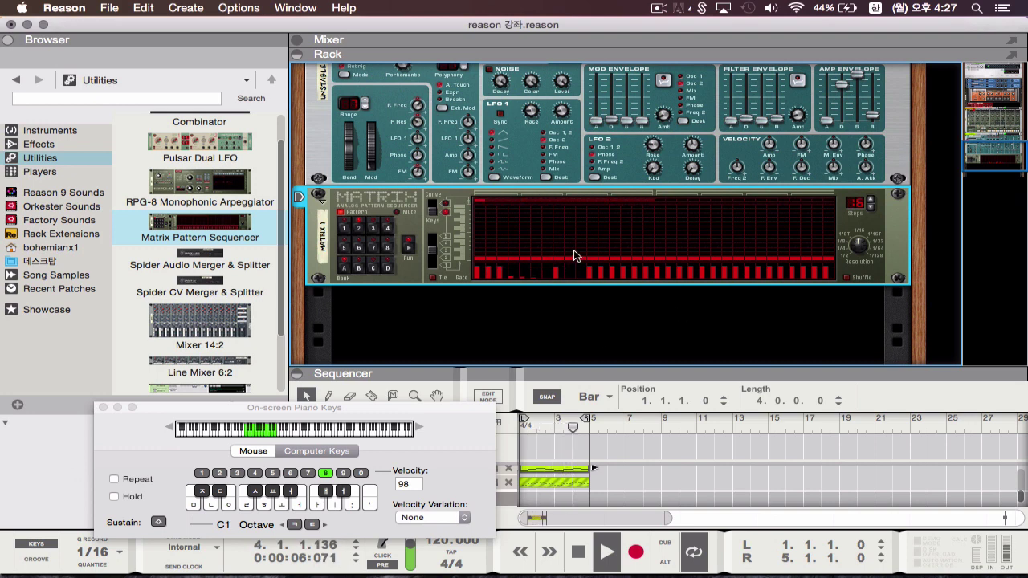
pyautogui.click(534, 270)
pyautogui.moveTo(523, 278); pyautogui.dragTo(514, 278)
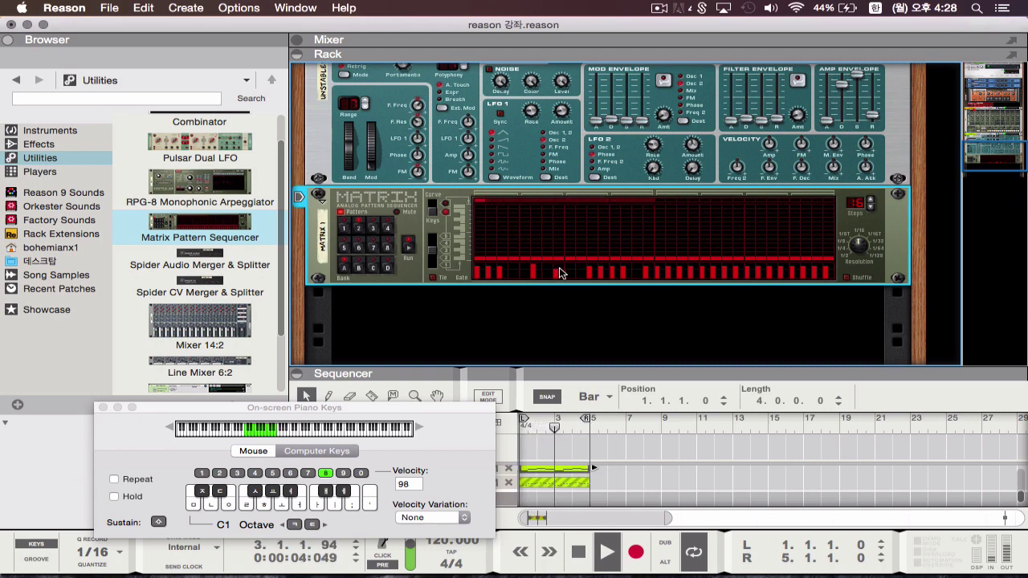
# Fine-tune the SubTractor's Filter 1 frequency slider while the Matrix-modulated loop plays
pyautogui.press('Up')
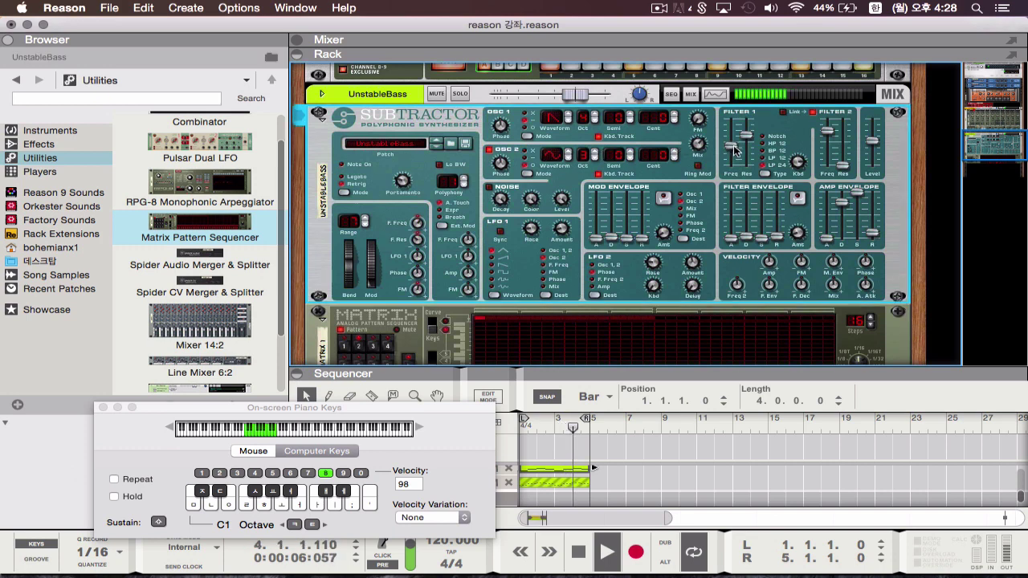
pyautogui.moveTo(733, 150); pyautogui.dragTo(731, 144)
pyautogui.scroll(-4, 721, 225)
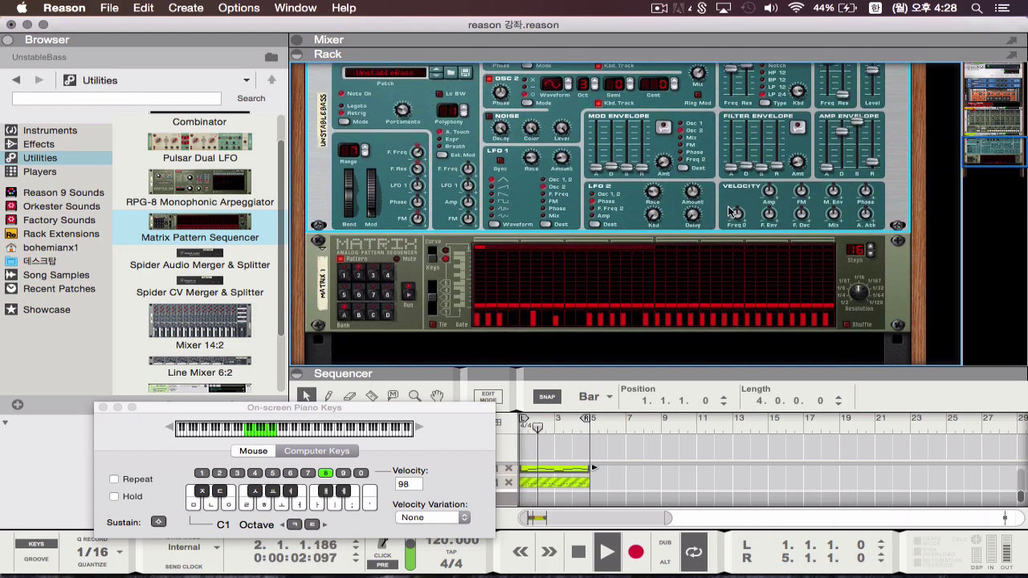
pyautogui.scroll(2, 729, 211)
pyautogui.moveTo(733, 104)
pyautogui.mouseDown()
pyautogui.moveTo(733, 95)
pyautogui.moveTo(732, 126)
pyautogui.moveTo(722, 113)
pyautogui.mouseUp()
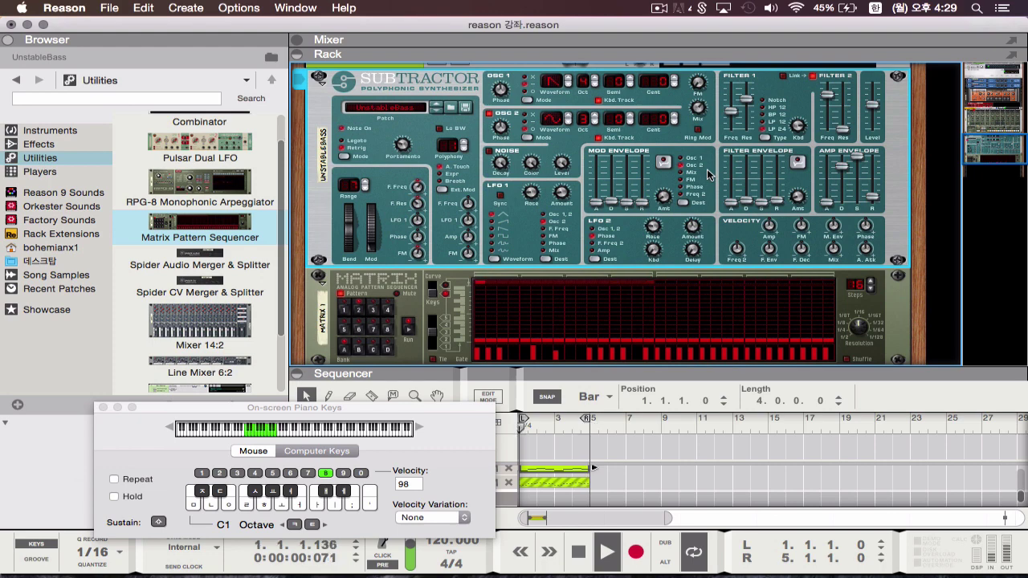
pyautogui.click(659, 8)
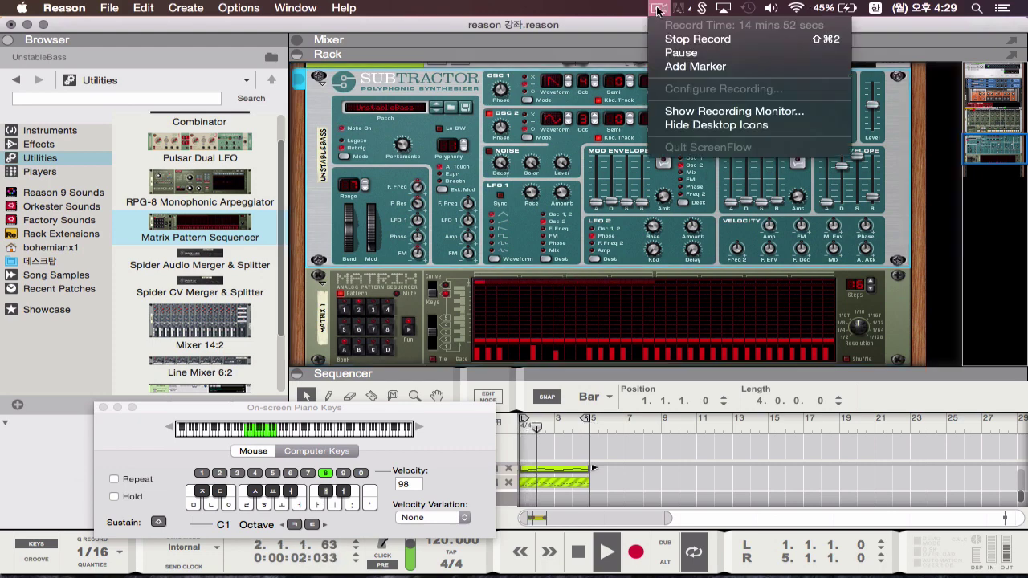